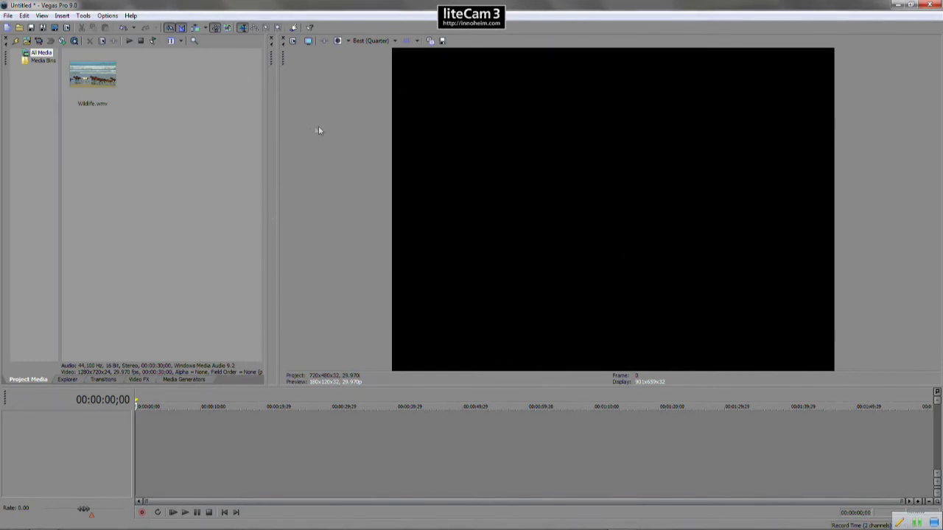
Drag the splitter beside Project Media to expose the docked Trimmer panel.
mouse_move(267, 124)
mouse_down()
mouse_move(321, 139)
mouse_move(271, 132)
mouse_up()
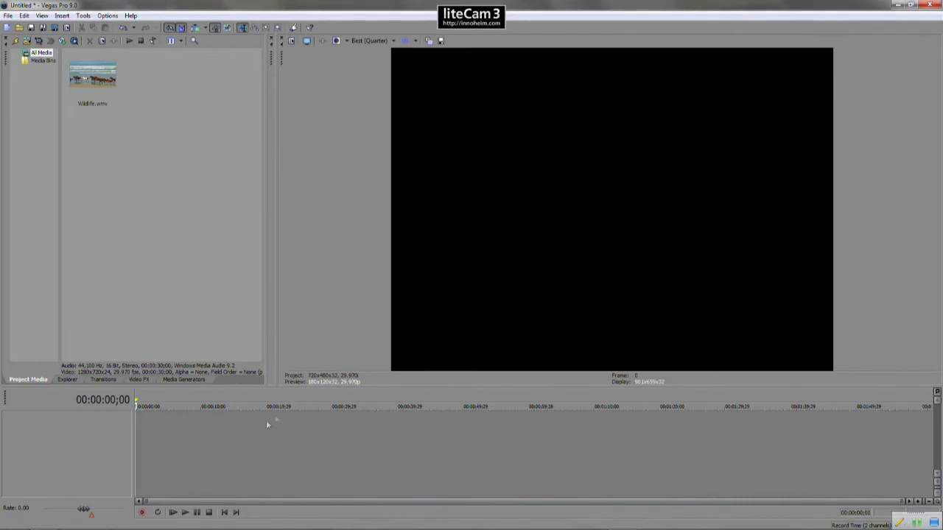
Collapse the Trimmer to widen Project Media, then drag the timeline splitter up to heighten it.
key(alt+2)
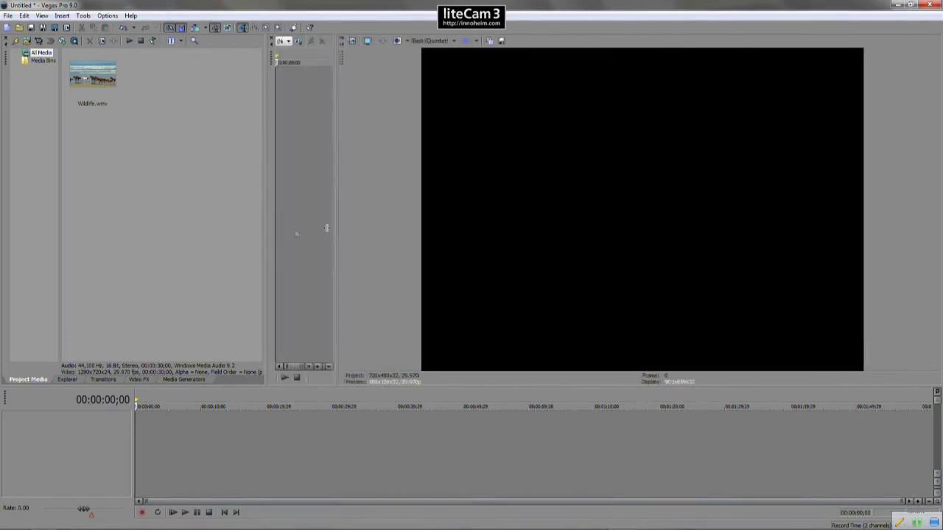
drag(261, 232, 338, 235)
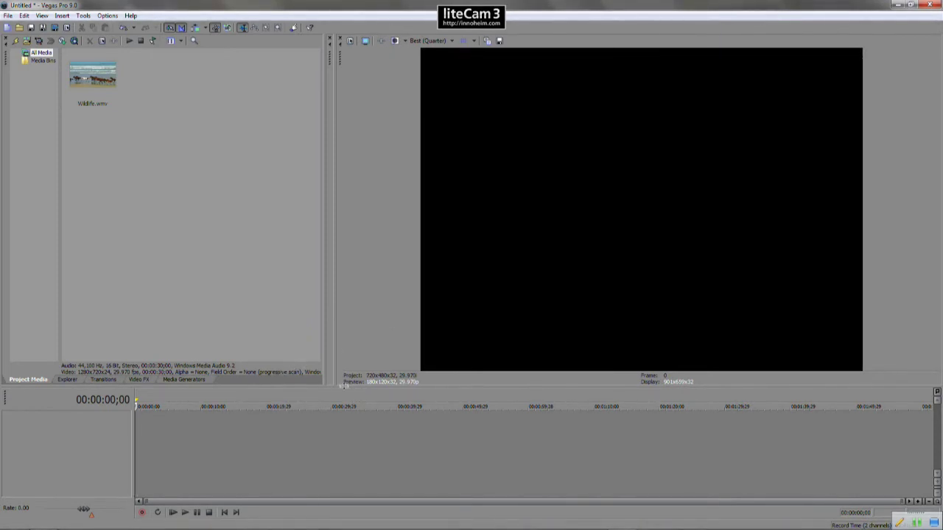
drag(343, 385, 338, 348)
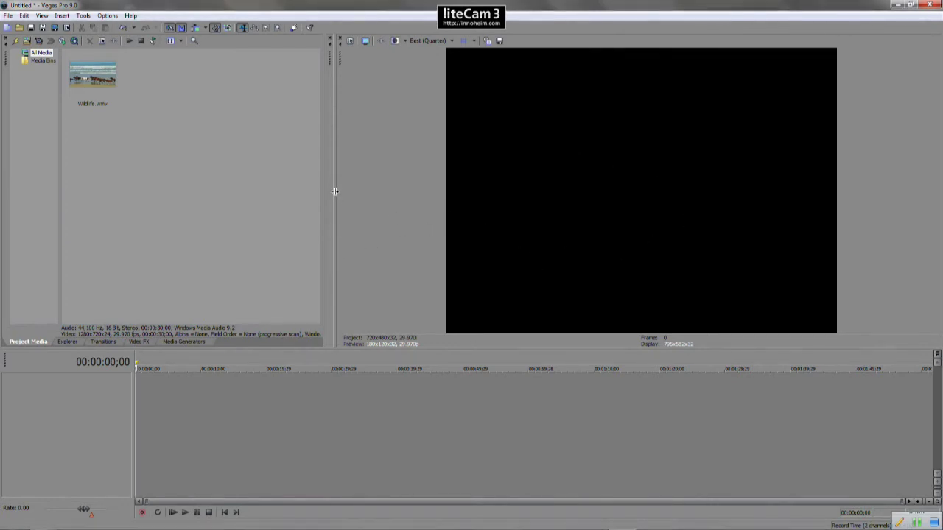
drag(336, 196, 326, 194)
Dock the Master audio mixer via View > Mixer and narrow it to widen the preview.
click(42, 16)
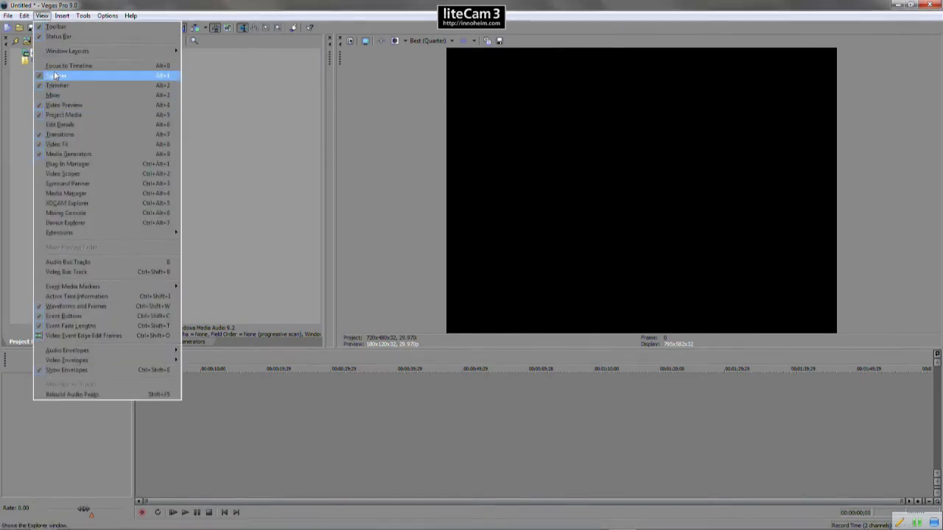
click(58, 95)
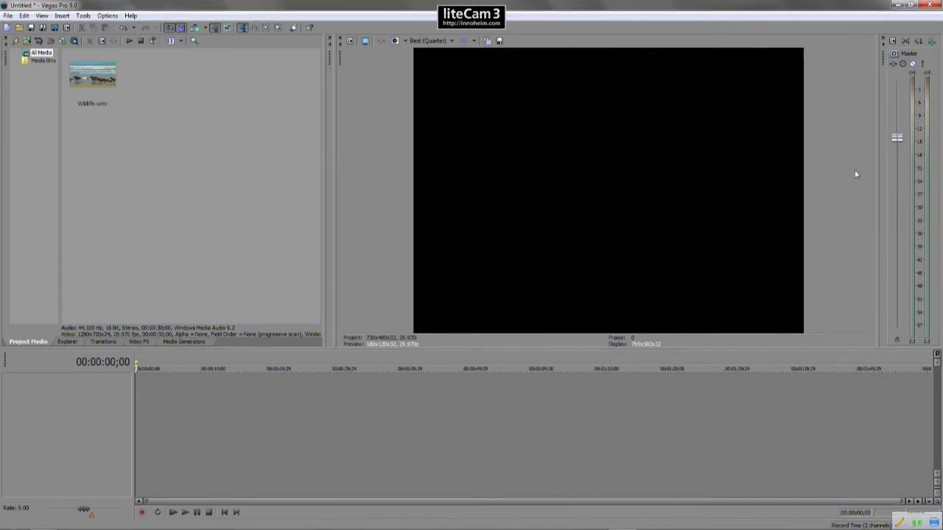
drag(879, 169, 835, 134)
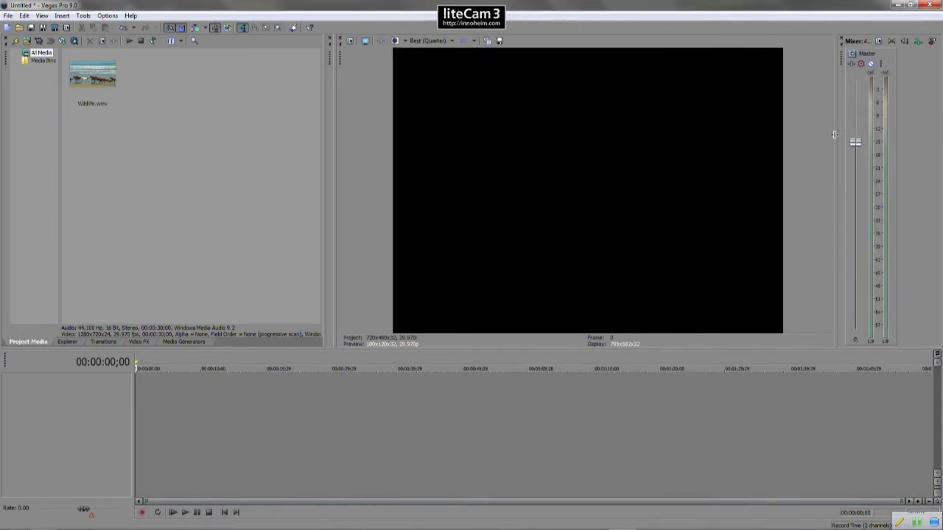
click(840, 40)
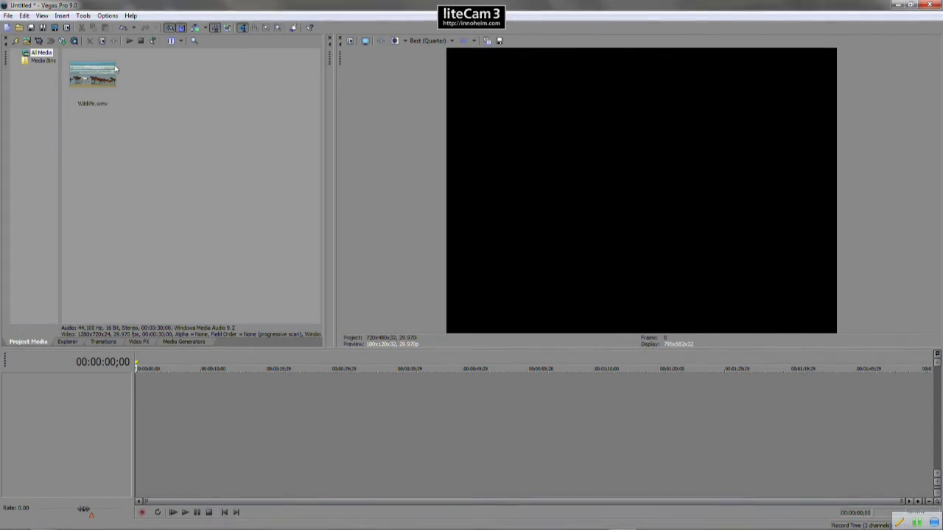
click(41, 16)
click(49, 96)
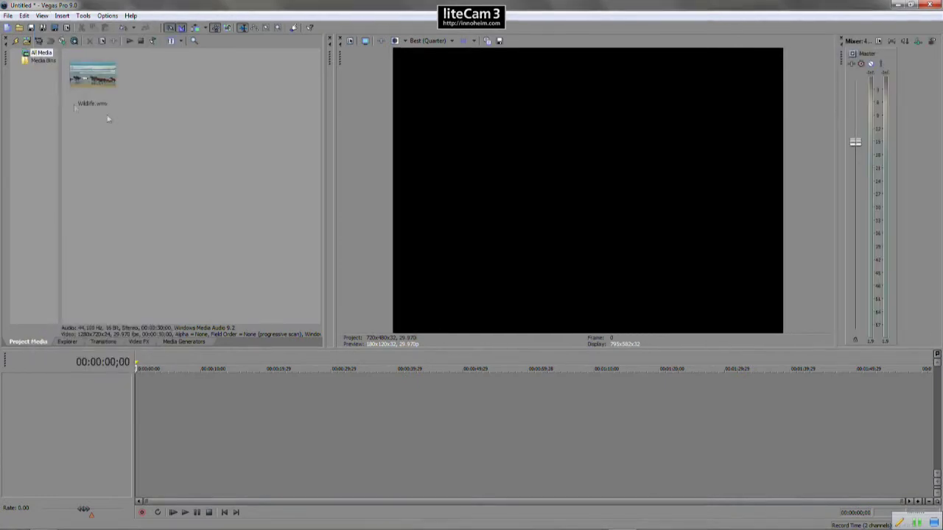
drag(836, 145, 879, 145)
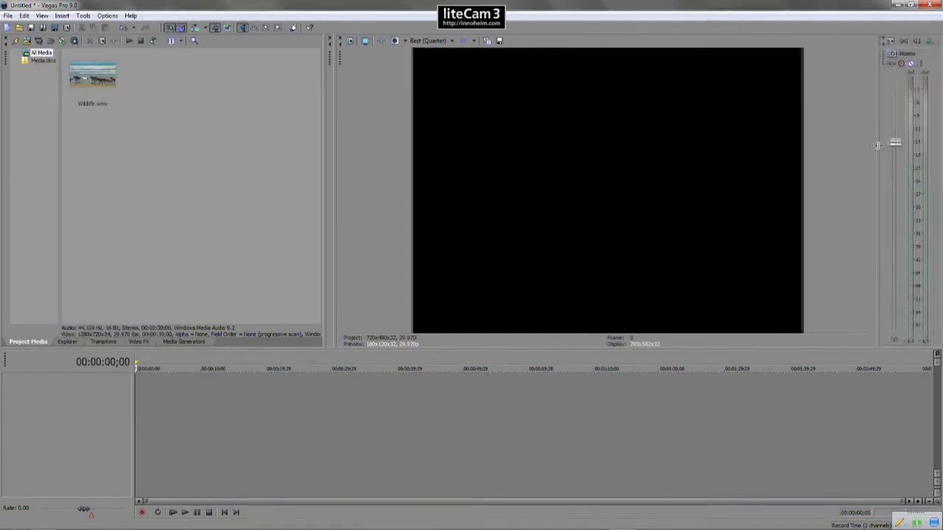
Use the View menu to move keyboard focus to the timeline.
click(42, 15)
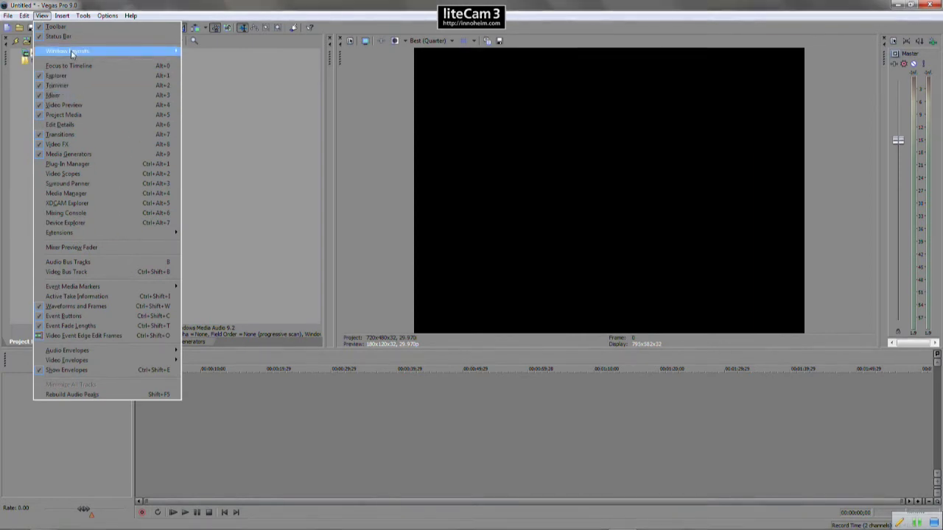
mouse_move(70, 50)
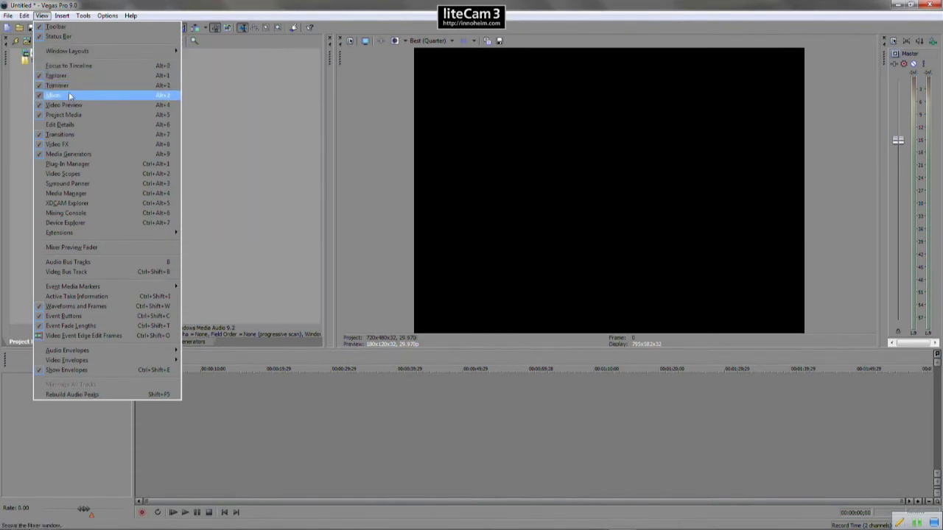
click(74, 65)
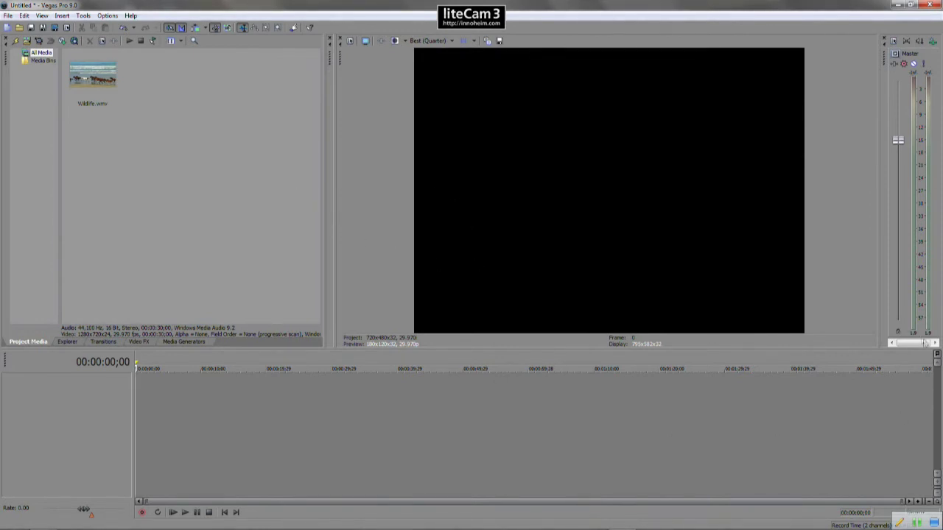
Widen the docked mixer slightly and raise the timeline splitter a little.
drag(877, 289, 870, 317)
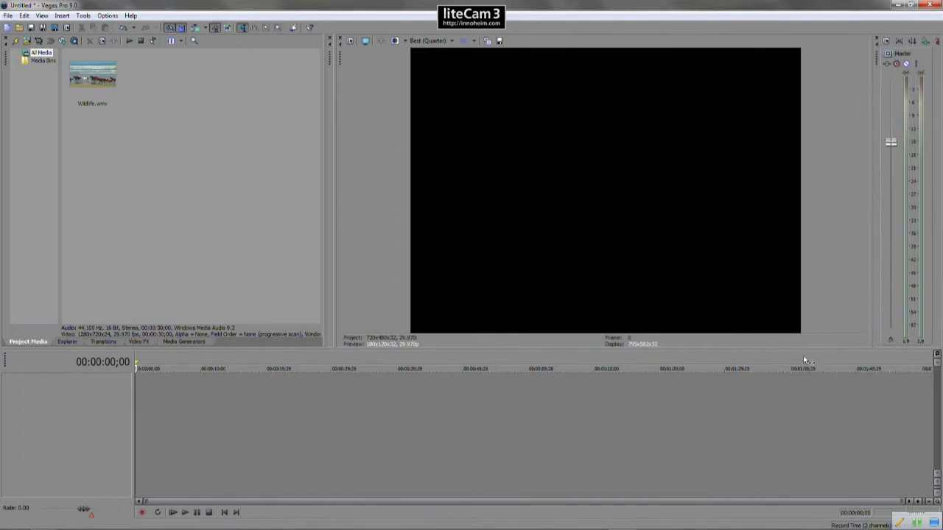
mouse_move(804, 350)
mouse_down()
mouse_move(800, 416)
mouse_move(799, 291)
mouse_move(790, 488)
mouse_move(779, 444)
mouse_move(785, 162)
mouse_move(797, 415)
mouse_move(798, 337)
mouse_up()
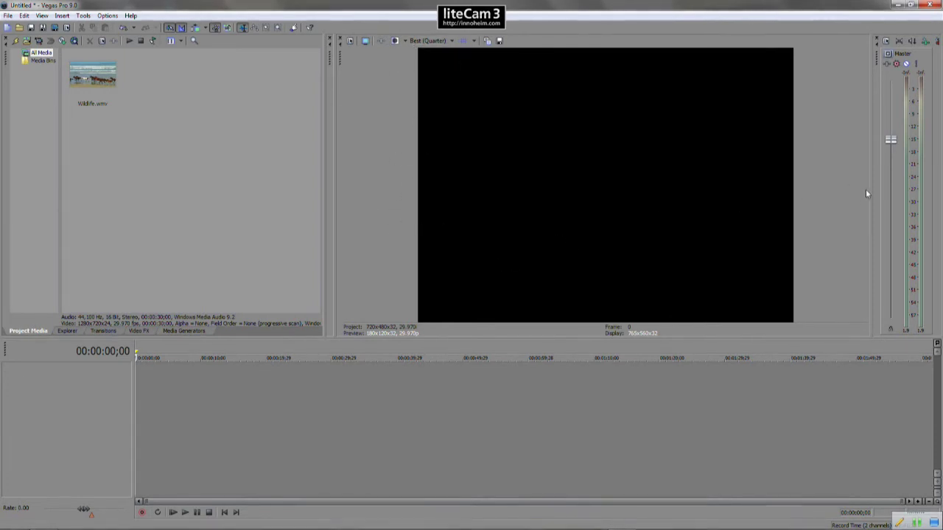
Close the Mixer, enlarge the preview and media panels, and move the playhead to 00:00:33;25.
click(879, 40)
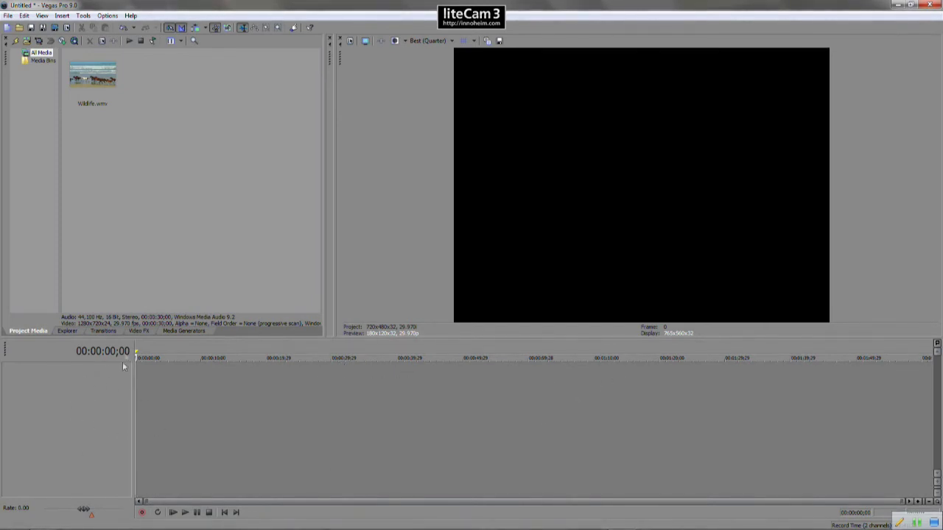
drag(317, 340, 317, 220)
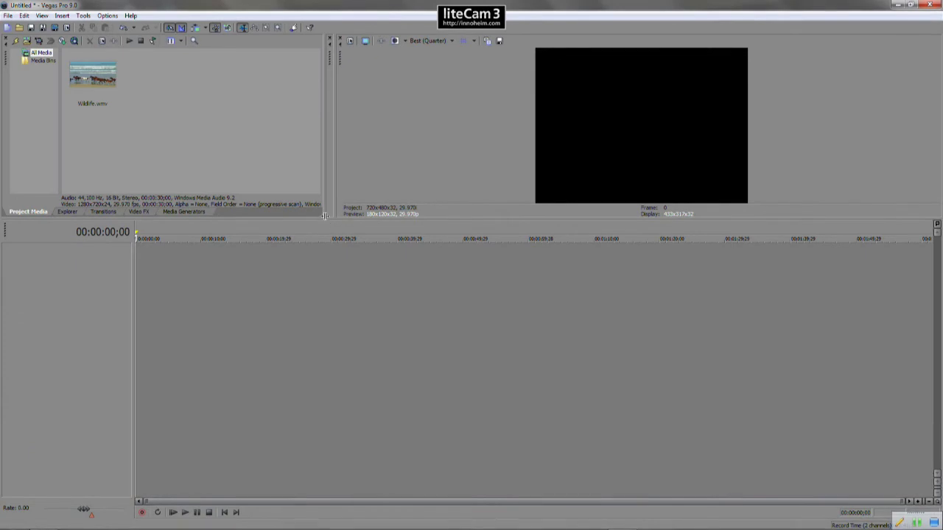
drag(325, 216, 333, 377)
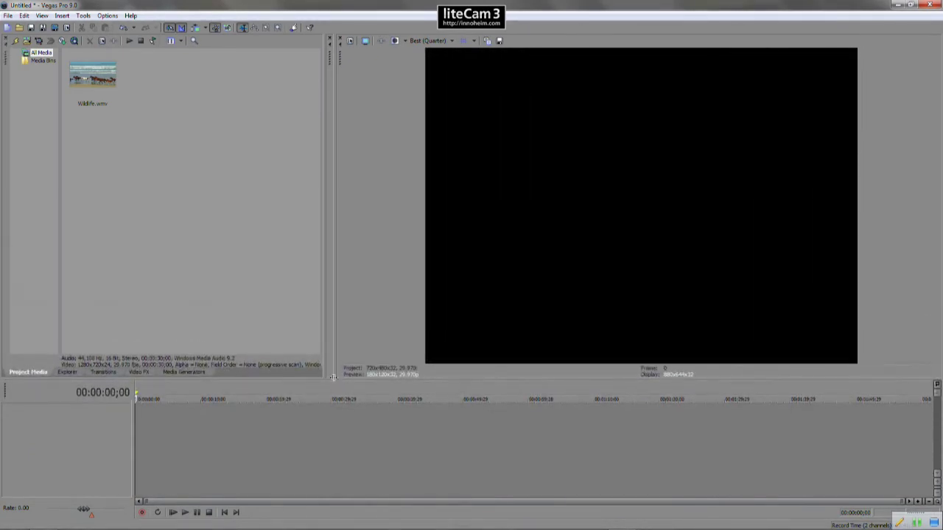
click(356, 437)
scroll(280, 447, up, 2)
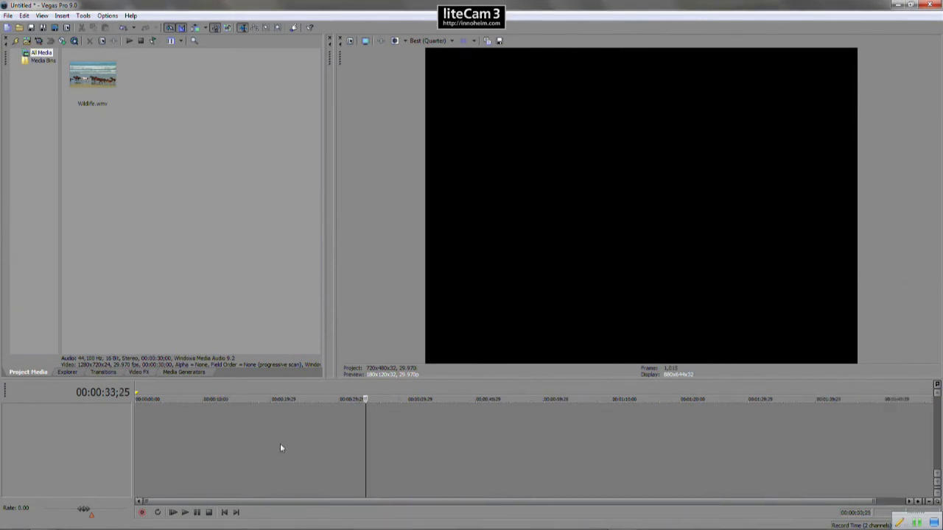
scroll(280, 448, up, 5)
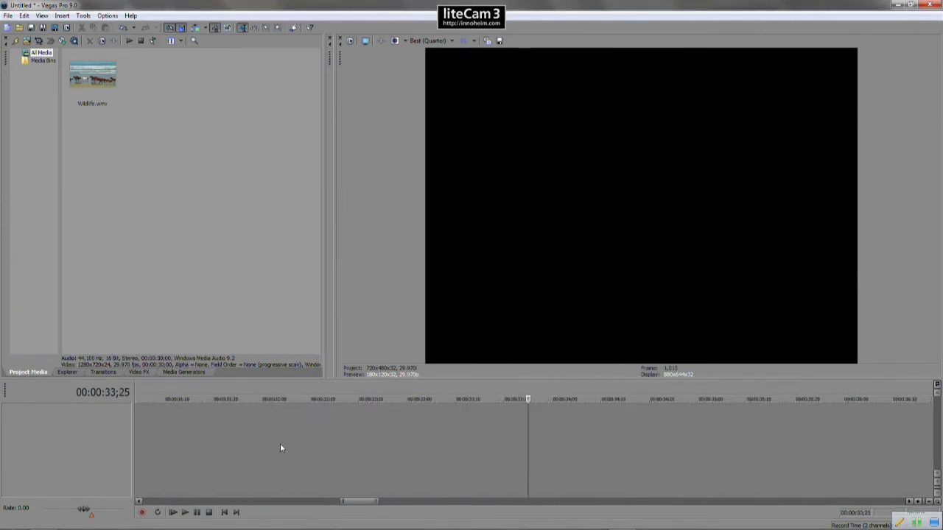
scroll(280, 445, up, 4)
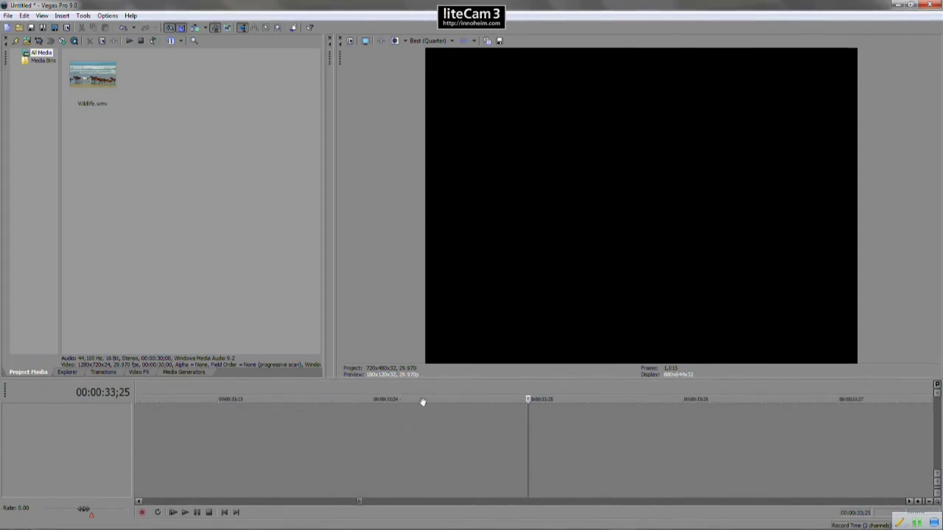
scroll(431, 435, down, 5)
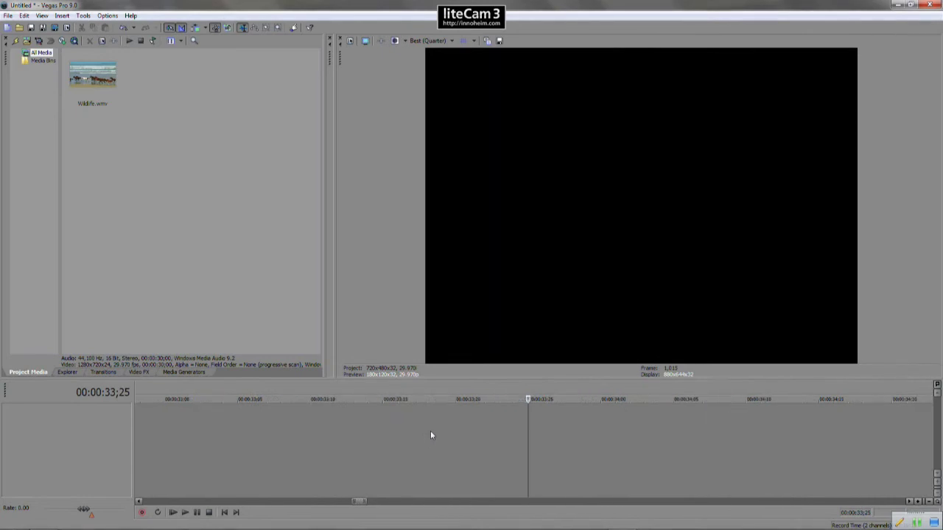
scroll(420, 433, down, 5)
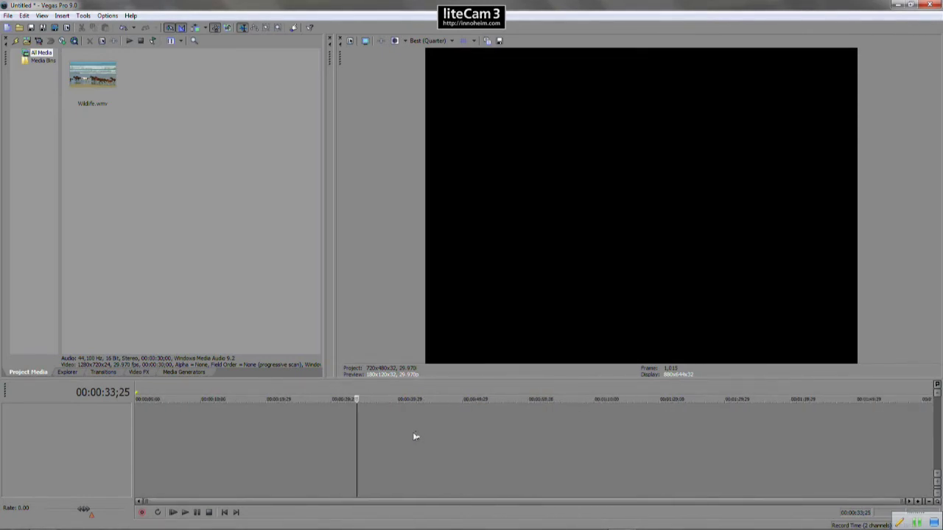
click(224, 512)
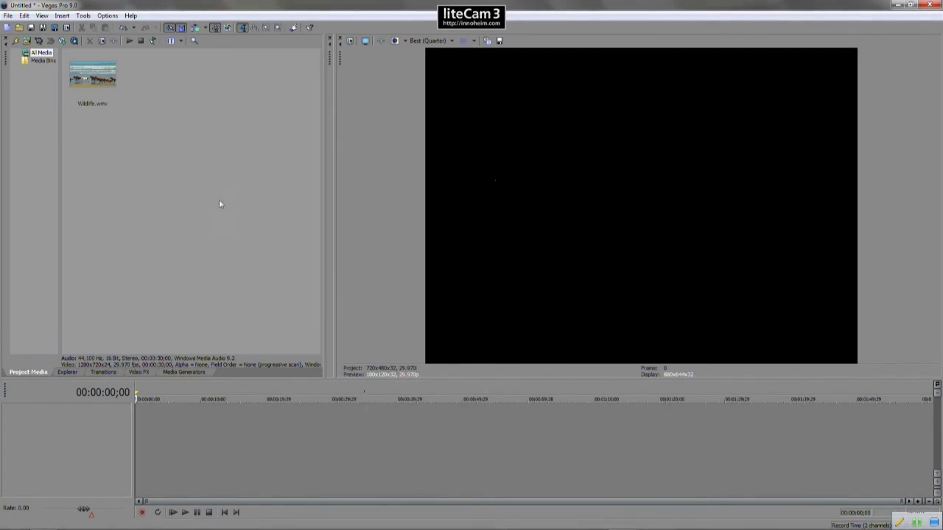
Browse Media Generators presets: Color Gradient, Solid Color, Test Pattern, Checkerboard, Credit Roll and Text.
click(184, 372)
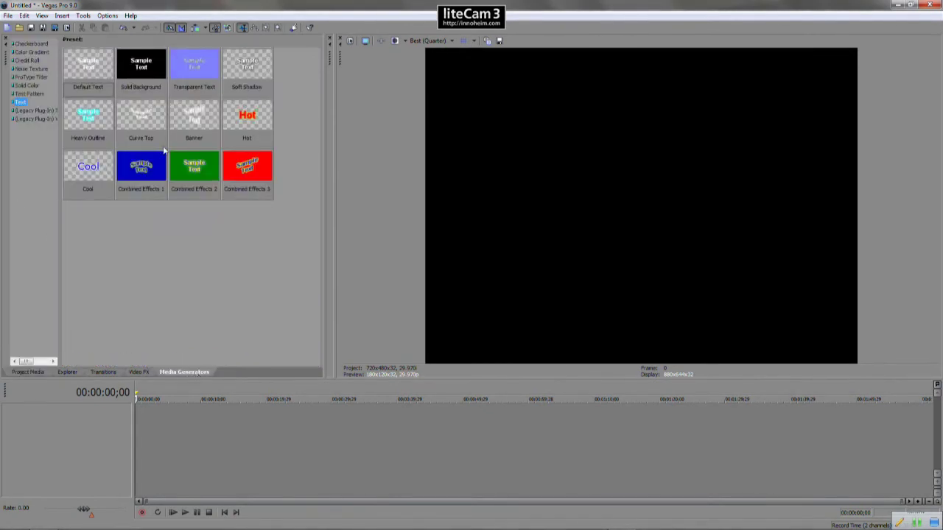
click(17, 53)
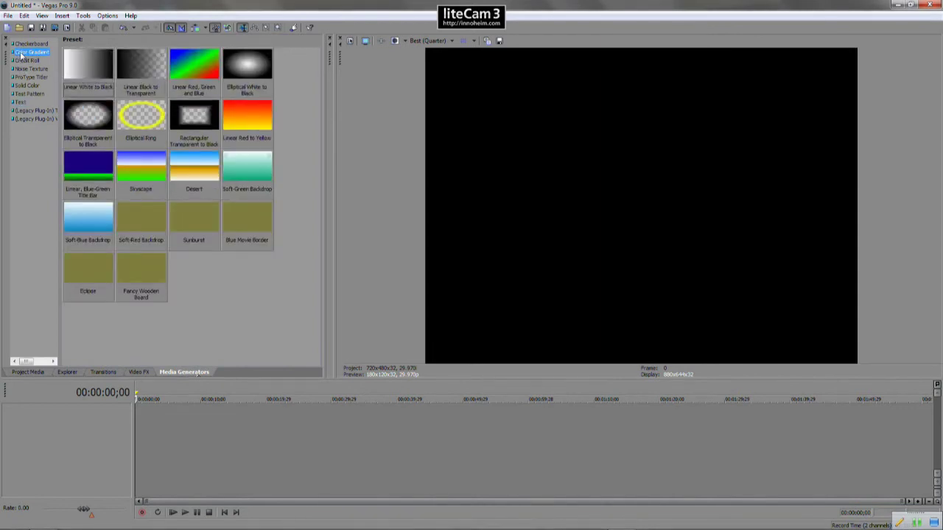
click(31, 84)
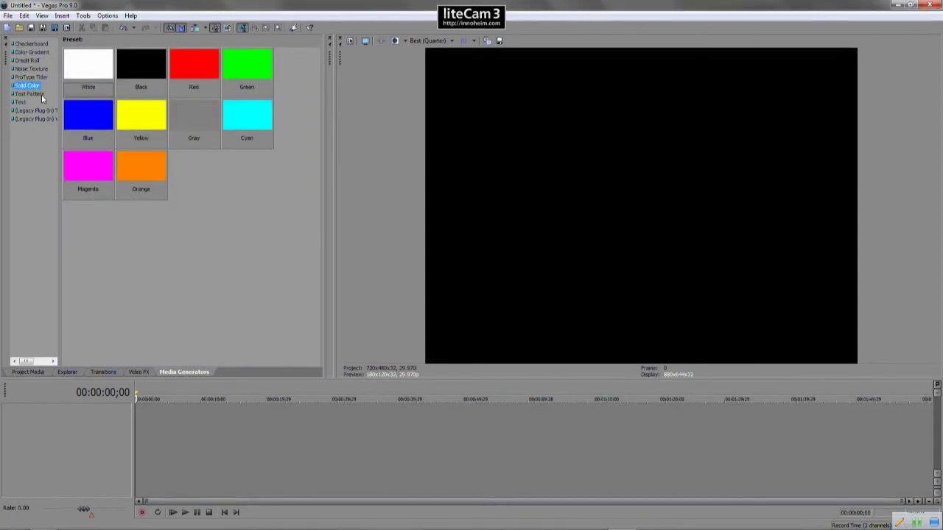
click(29, 94)
click(41, 44)
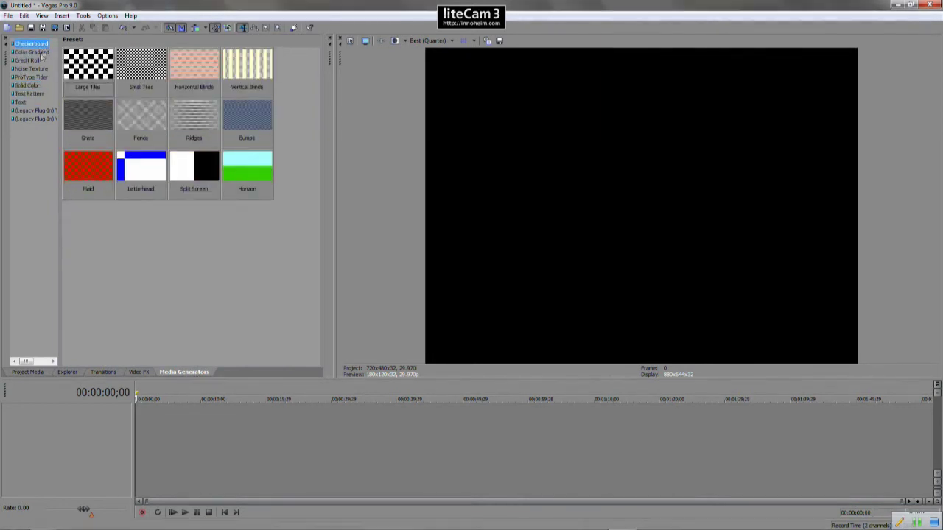
click(28, 60)
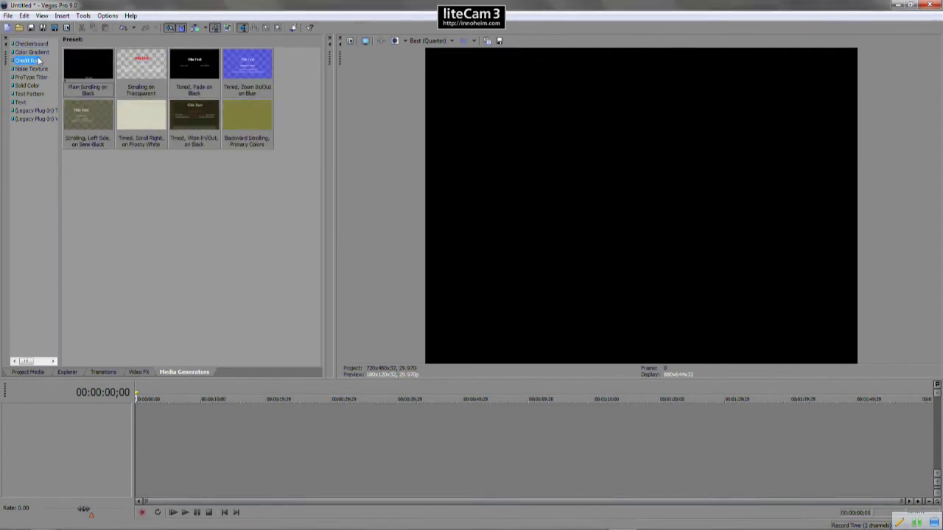
click(20, 102)
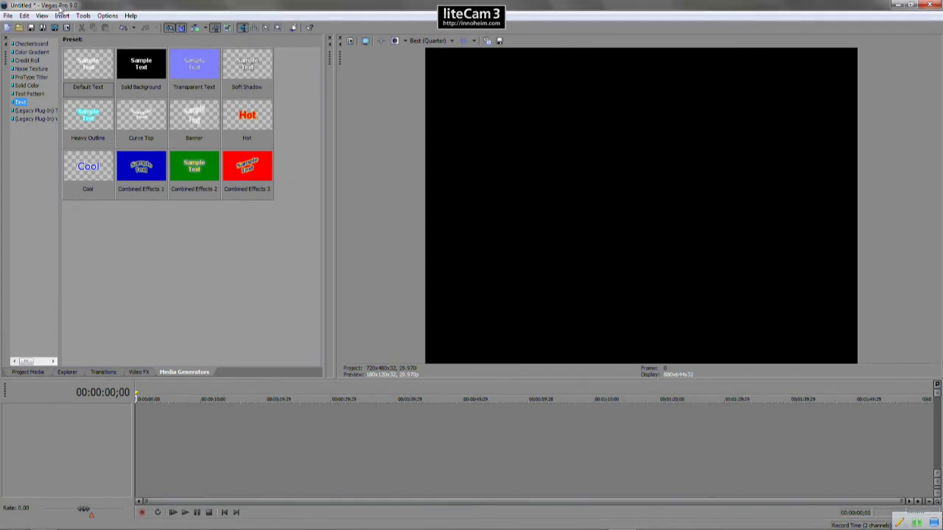
Revisit Solid Color, Checkerboard and Credit Roll, view Noise Texture, then switch to Video FX.
click(27, 86)
click(32, 44)
click(28, 61)
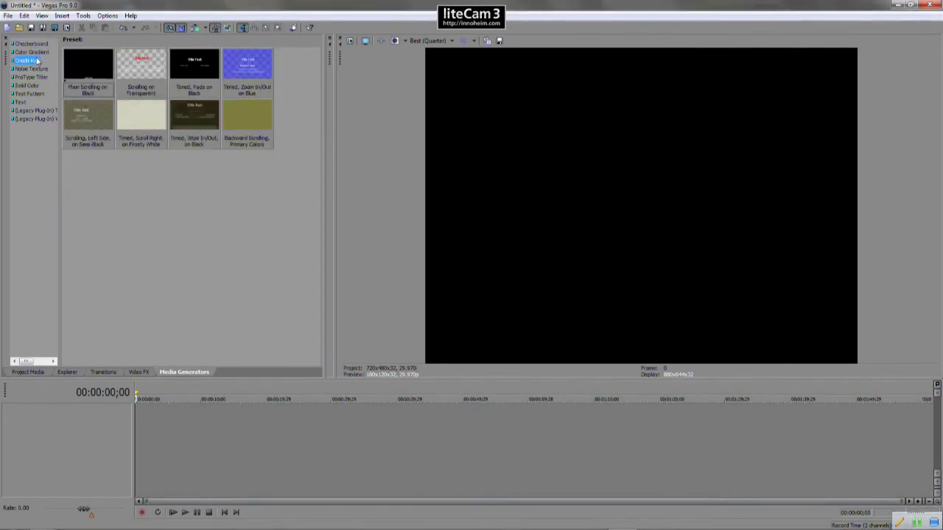
click(31, 69)
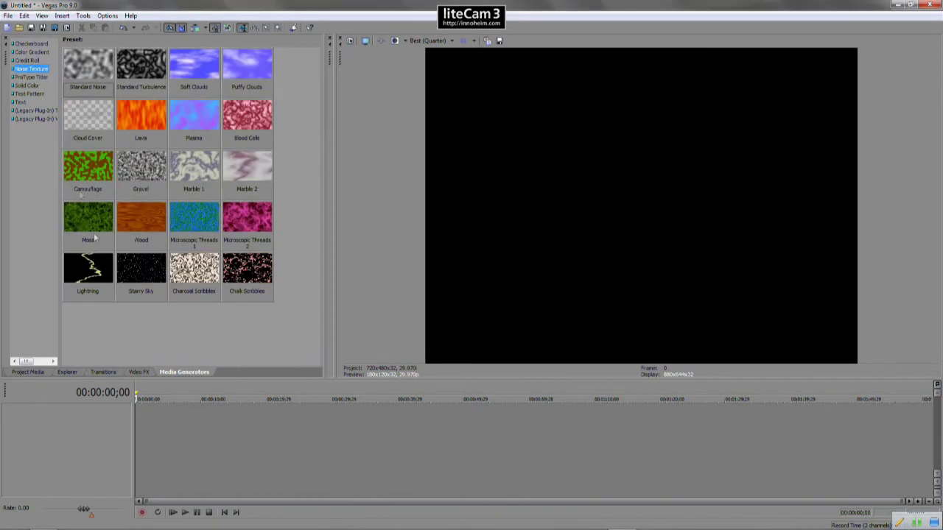
click(140, 372)
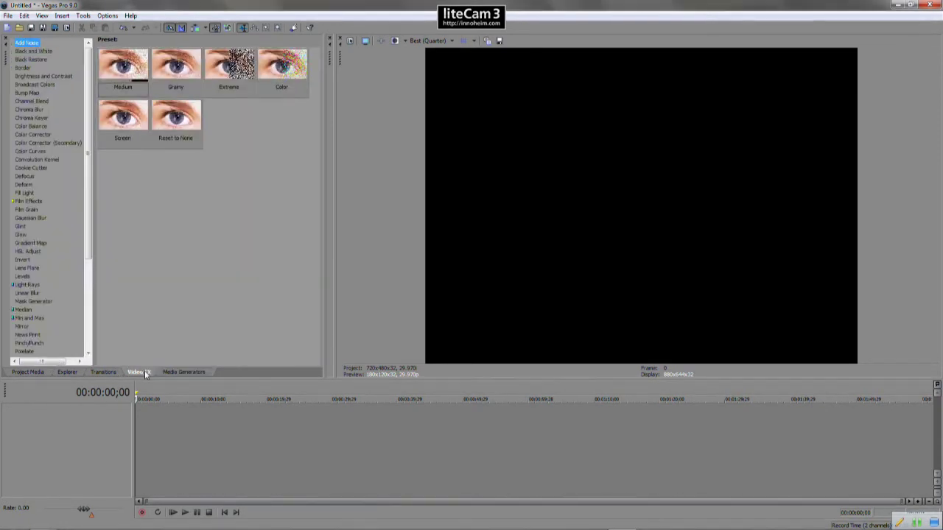
Browse Video FX presets from Black and White to Defocus, selecting Visible Outer Ring.
click(42, 52)
click(30, 111)
click(41, 144)
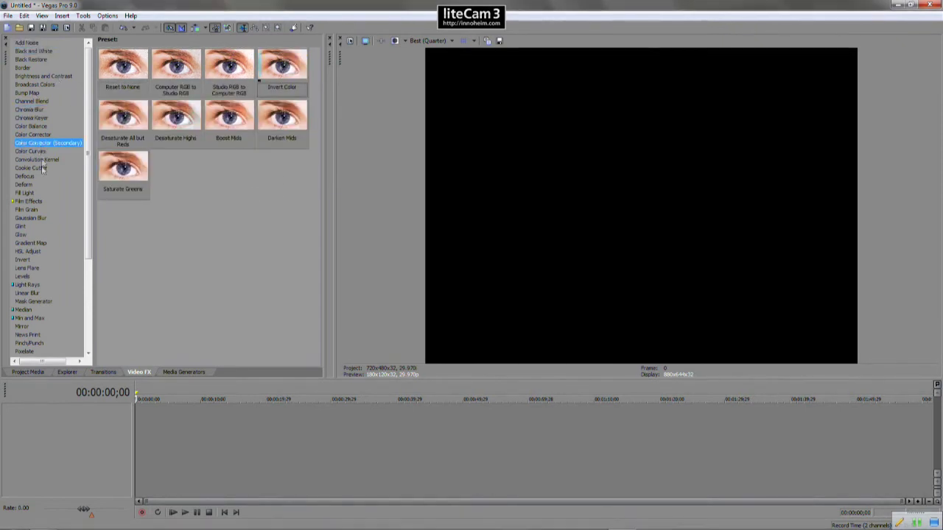
click(38, 184)
click(27, 178)
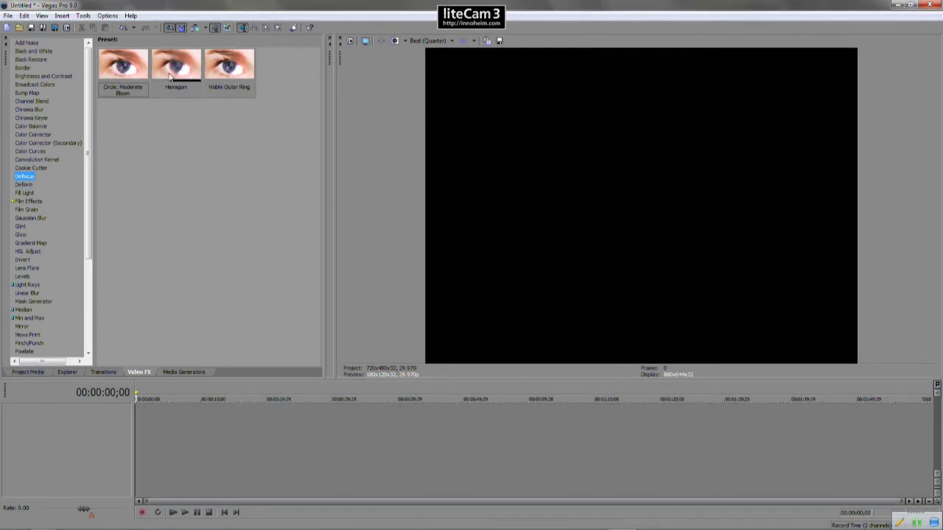
click(232, 68)
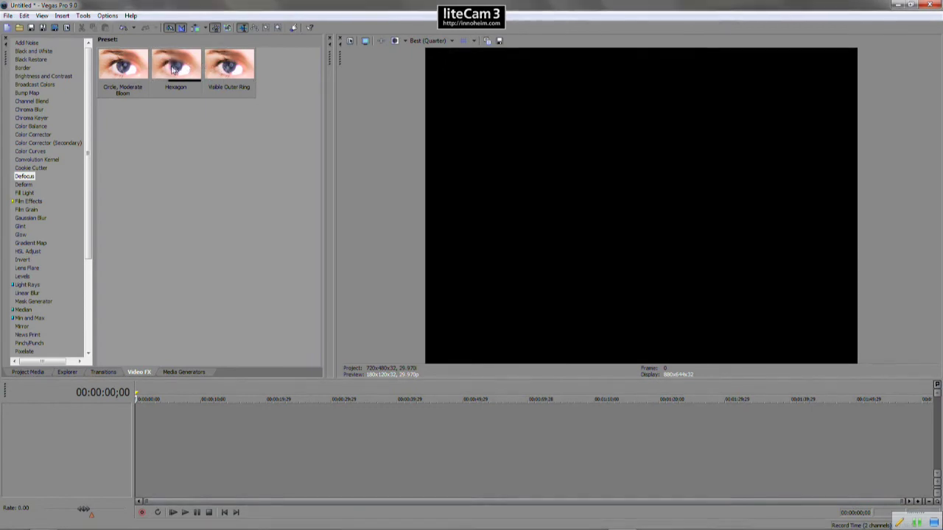
View the News Print effect presets, then switch to the Transitions list.
click(28, 336)
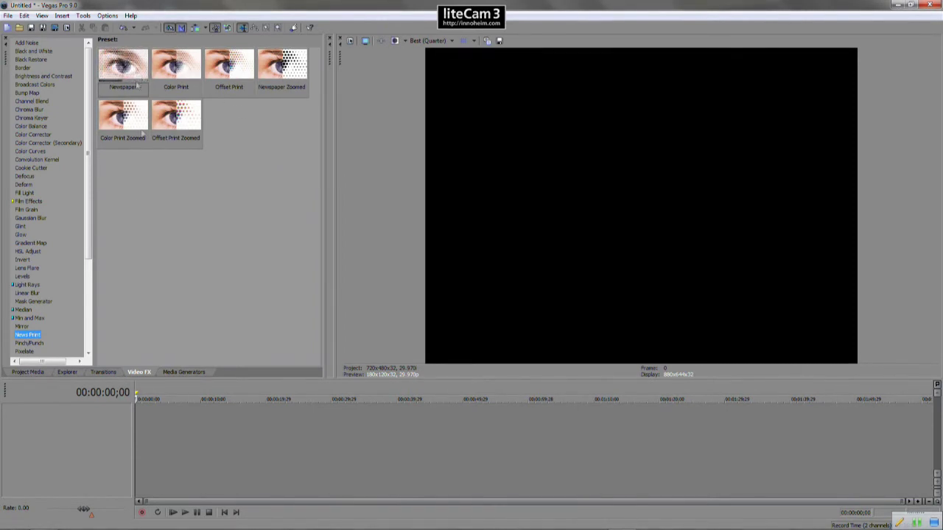
scroll(40, 224, down, 3)
scroll(42, 225, up, 3)
scroll(41, 226, down, 3)
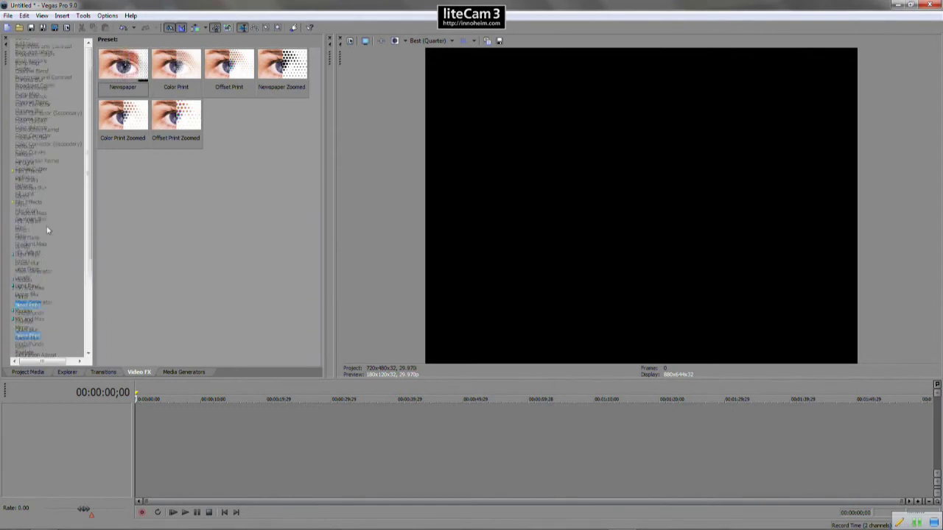
click(104, 372)
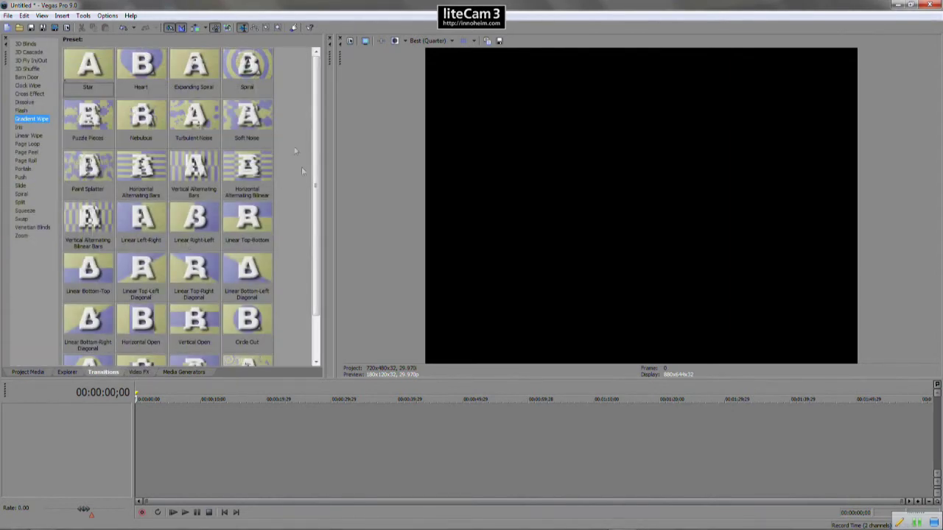
View the 3D Shuffle, 3D Fly In/Out and Page Peel transition presets.
click(30, 69)
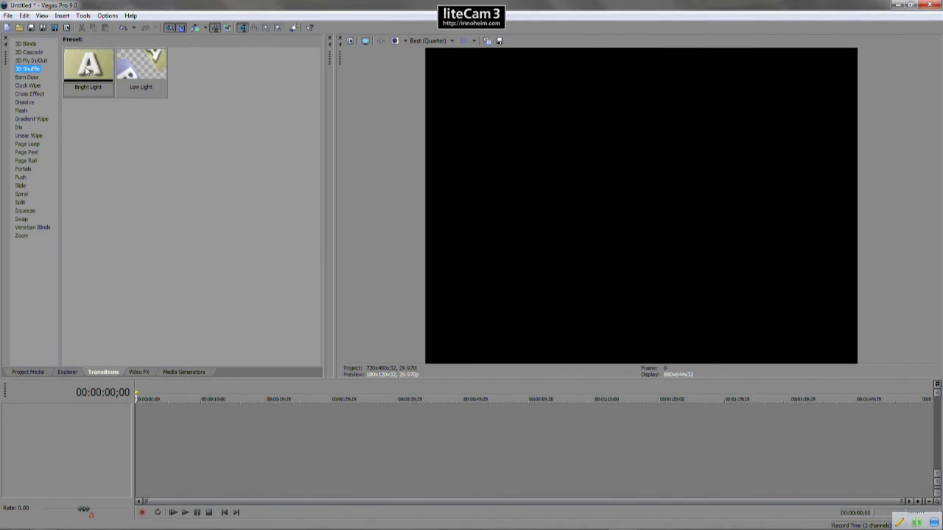
click(22, 60)
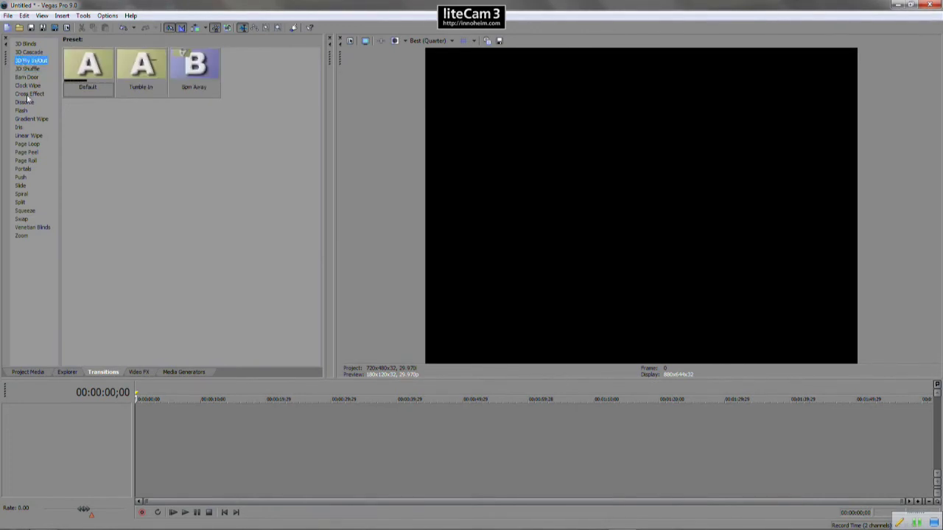
click(27, 152)
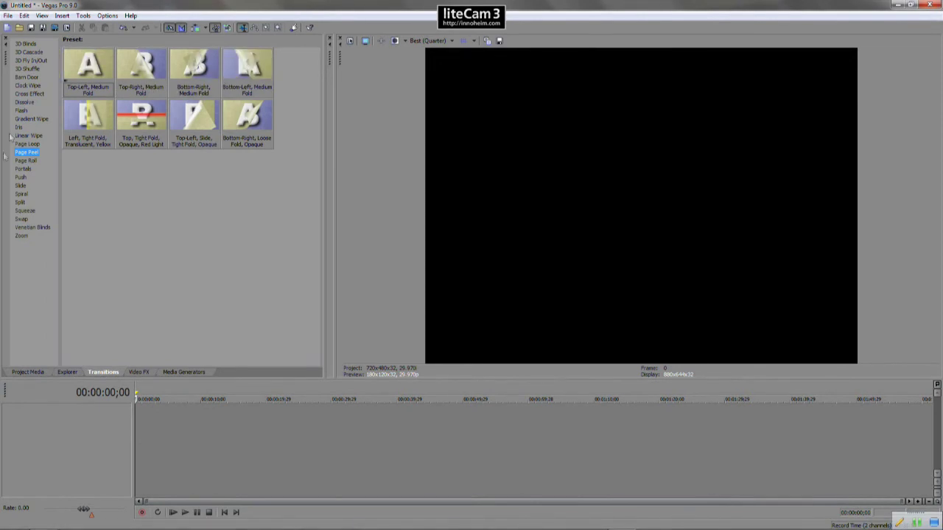
Look at the Desktop in Explorer, then return to Project Media showing Wildlife.wmv.
click(66, 372)
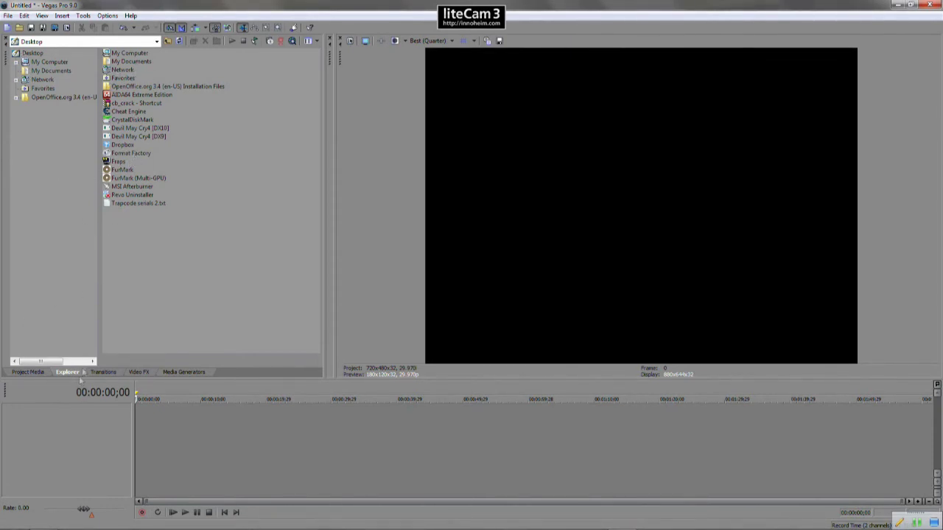
click(28, 372)
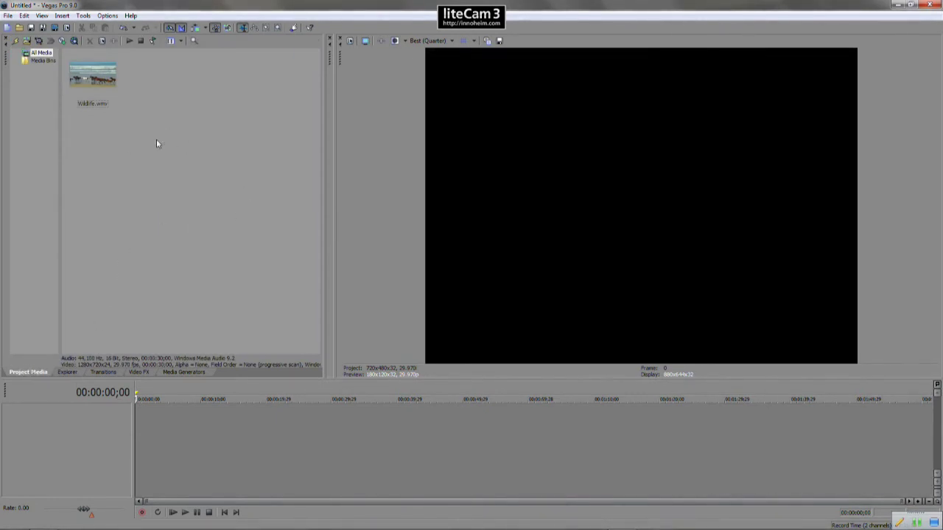
click(109, 78)
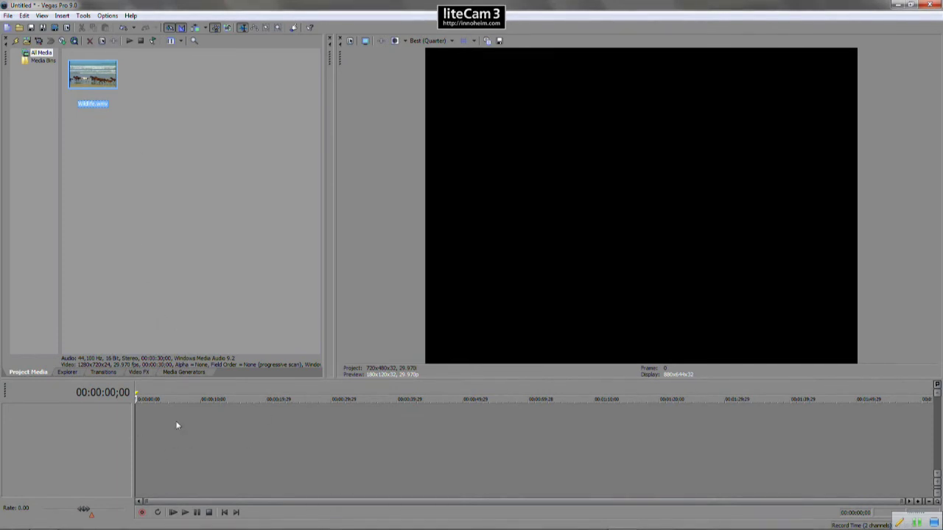
click(169, 186)
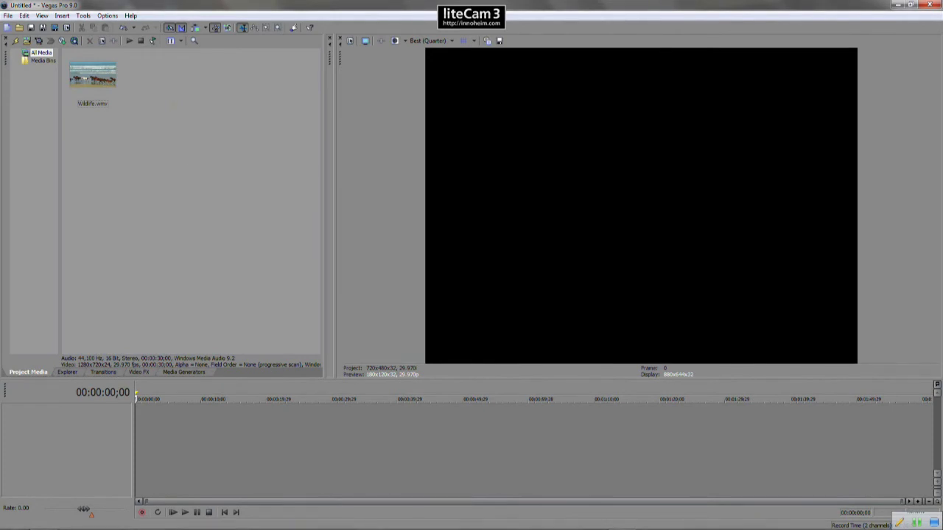
click(101, 82)
click(234, 150)
Drag Wildlife.wmv onto the timeline as video and audio tracks and preview 00:00:14;18.
drag(92, 76, 120, 429)
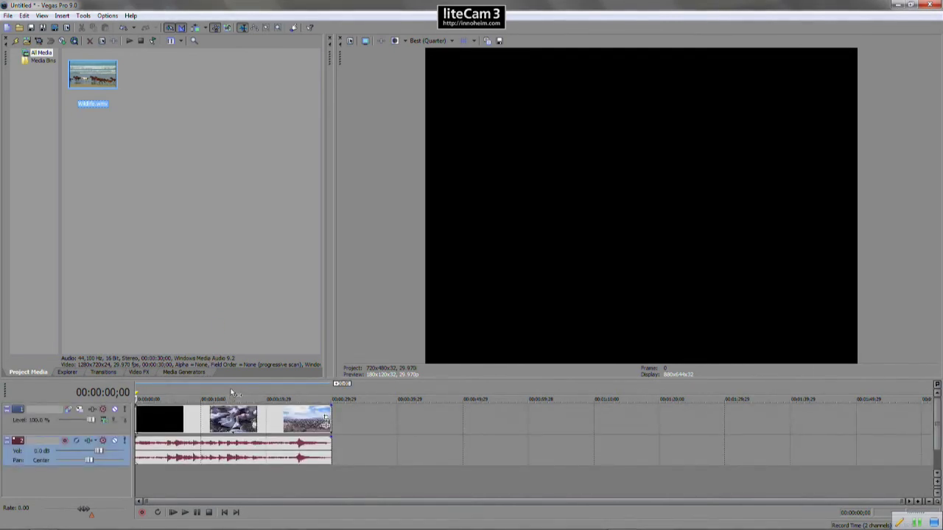
click(230, 398)
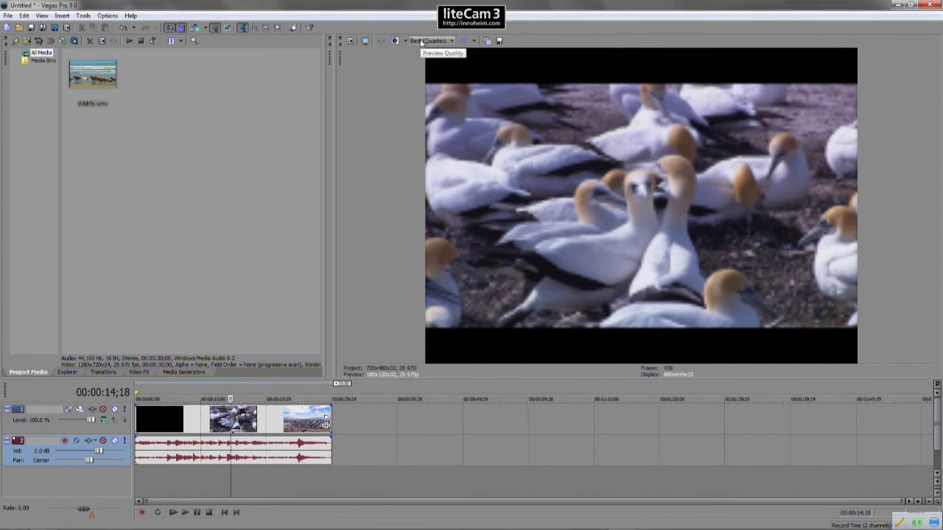
click(421, 42)
mouse_move(431, 82)
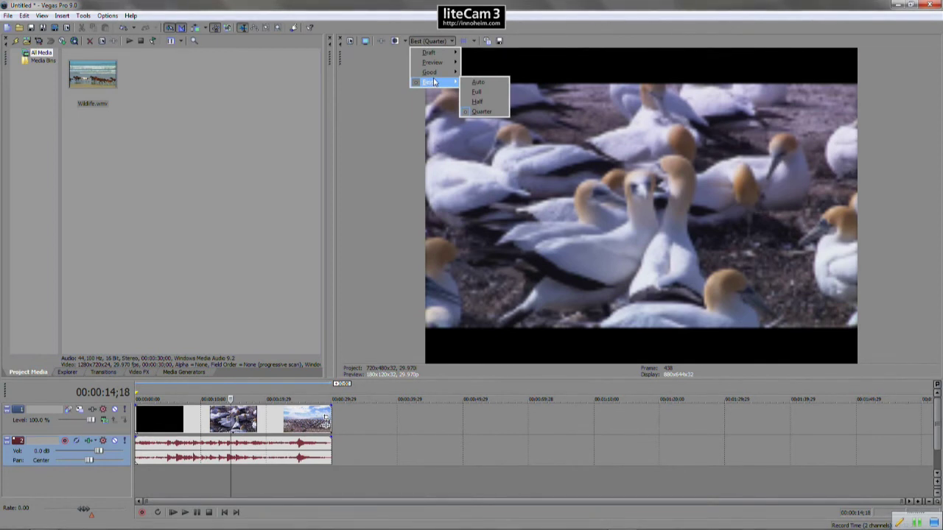
click(479, 92)
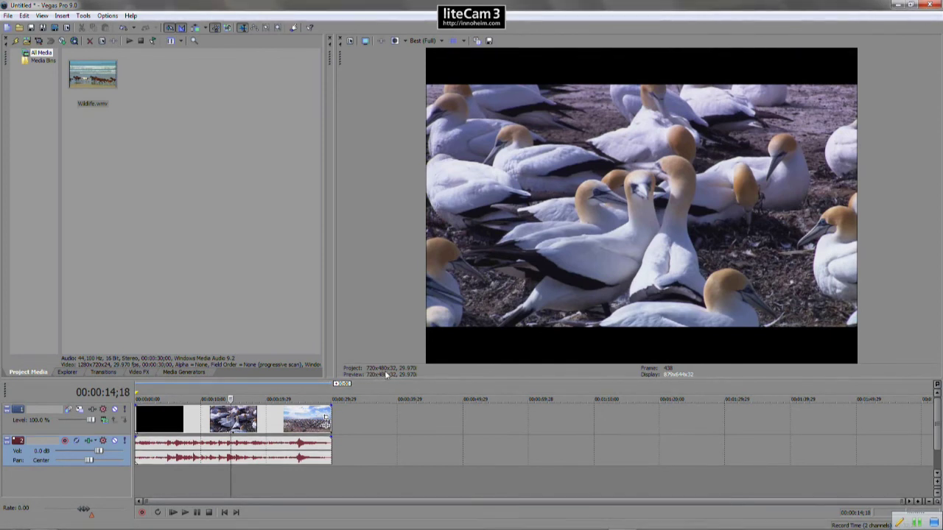
click(424, 41)
mouse_move(428, 82)
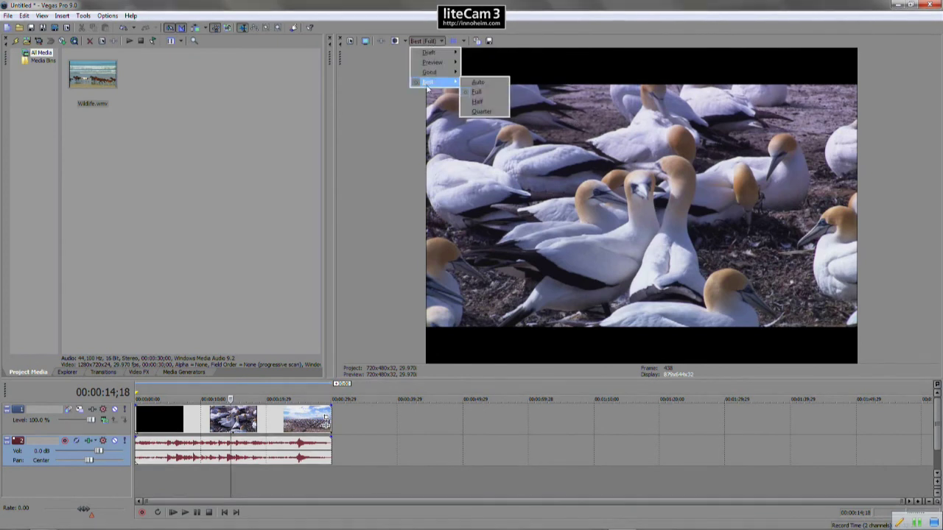
click(476, 101)
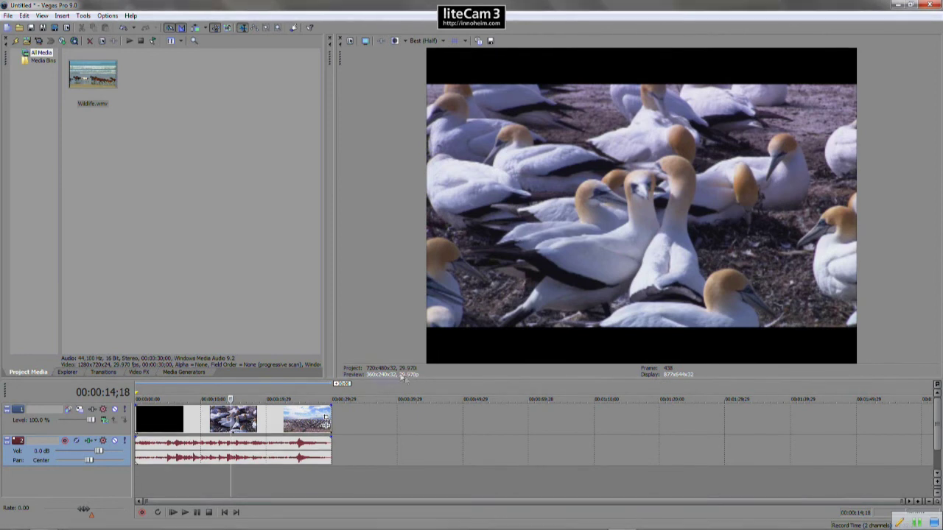
click(416, 41)
mouse_move(429, 82)
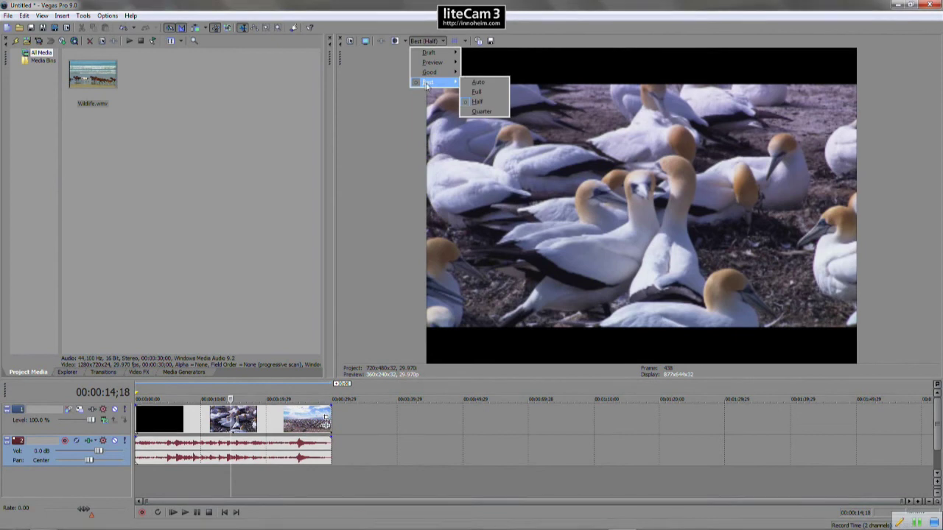
click(483, 112)
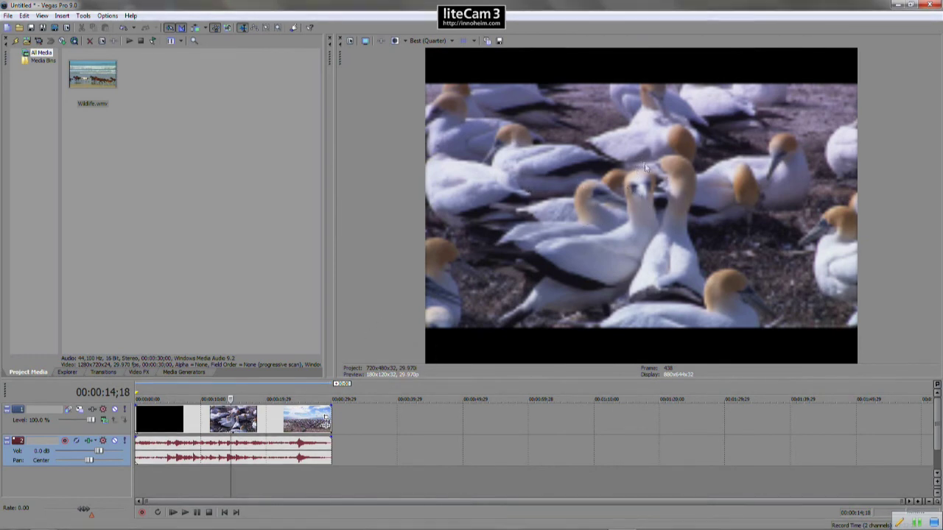
click(431, 41)
mouse_move(431, 82)
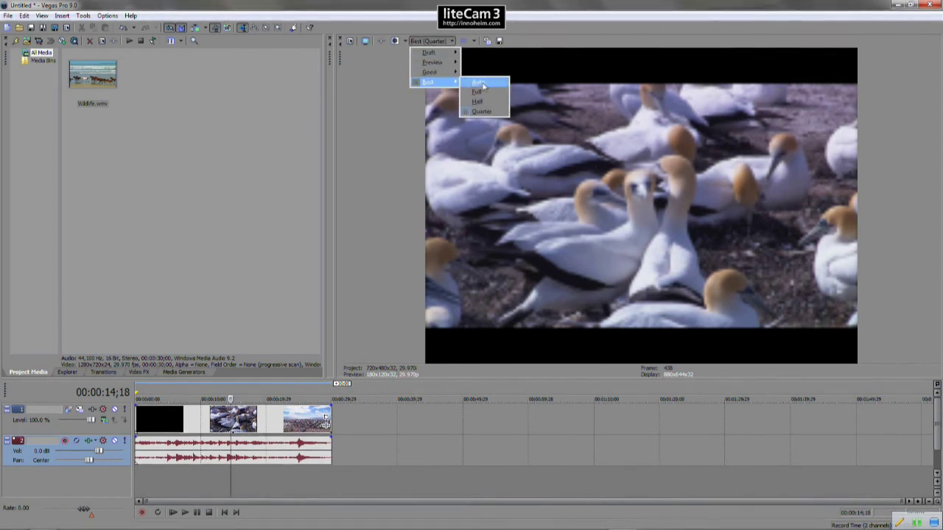
click(479, 92)
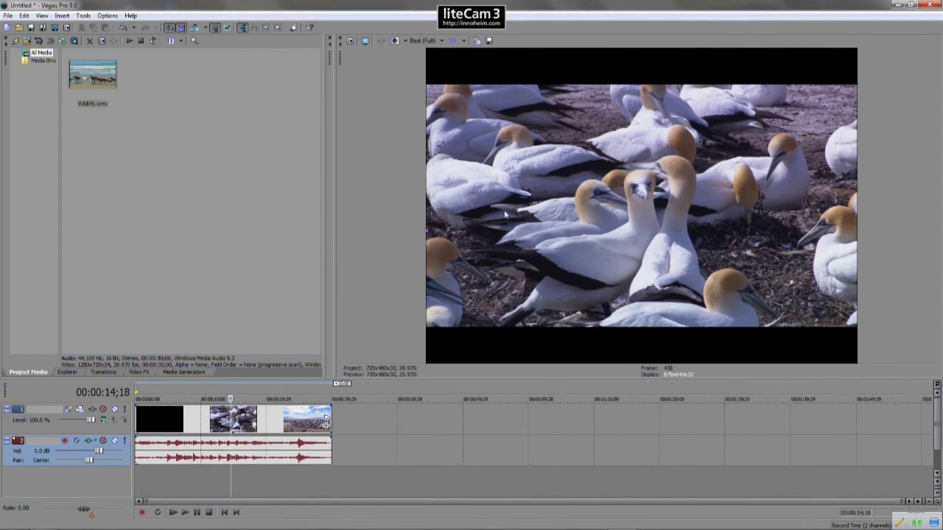
click(442, 42)
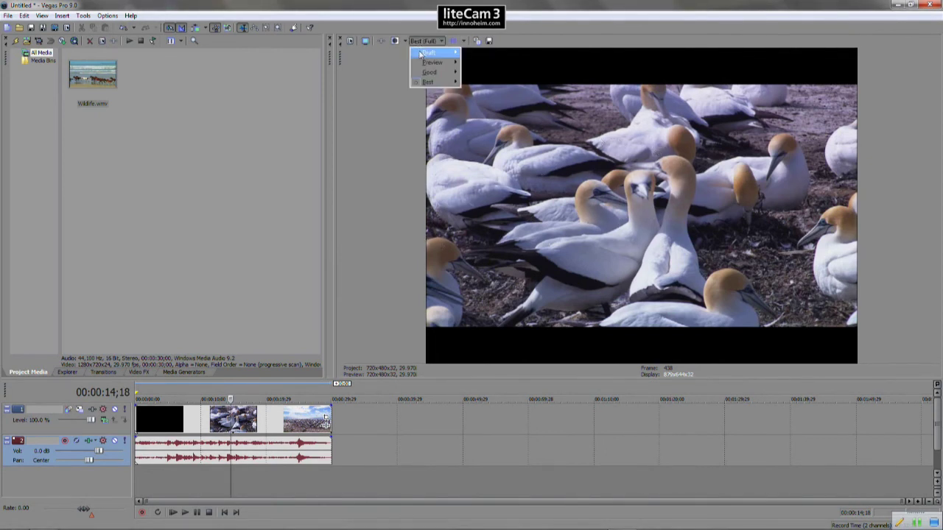
mouse_move(440, 84)
click(477, 101)
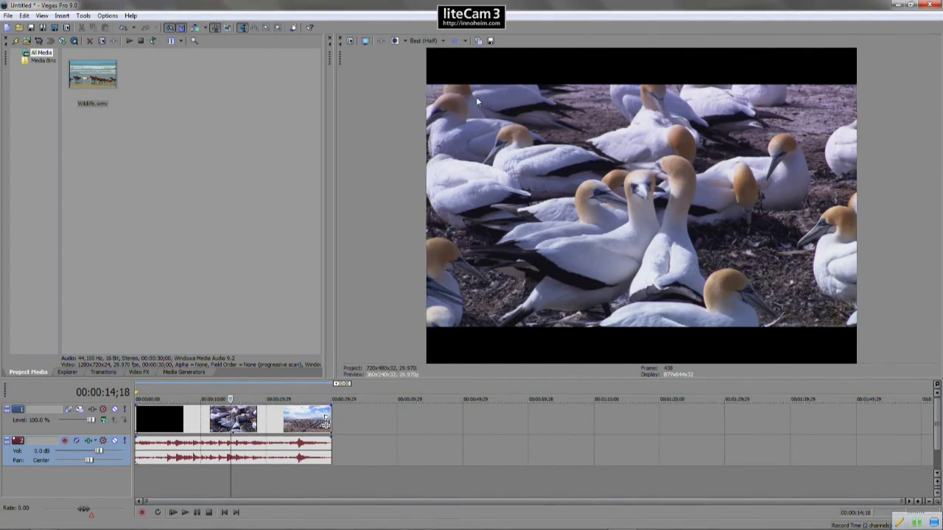
click(431, 41)
mouse_move(429, 82)
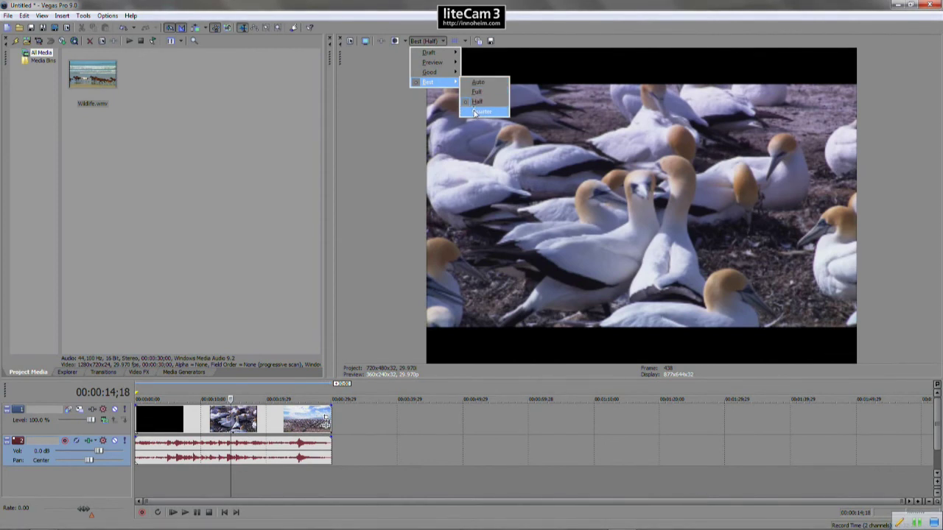
click(480, 111)
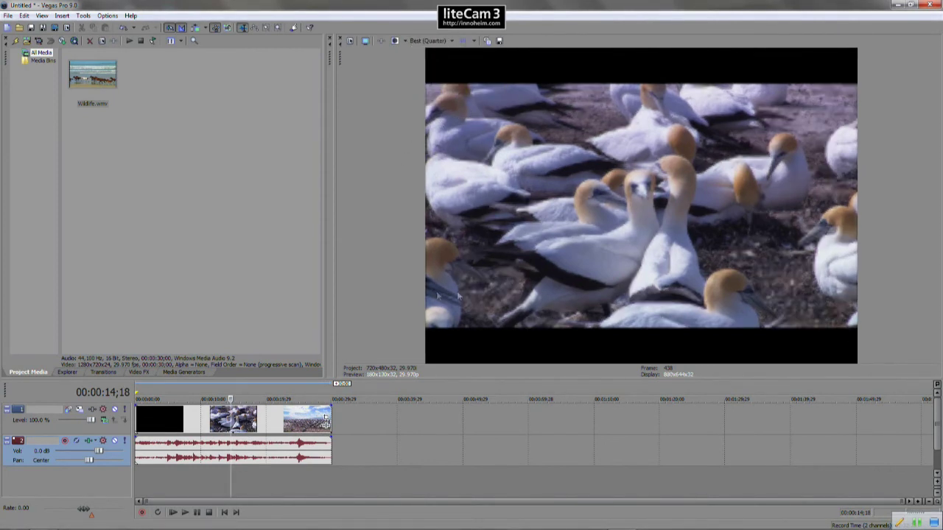
click(442, 42)
mouse_move(442, 83)
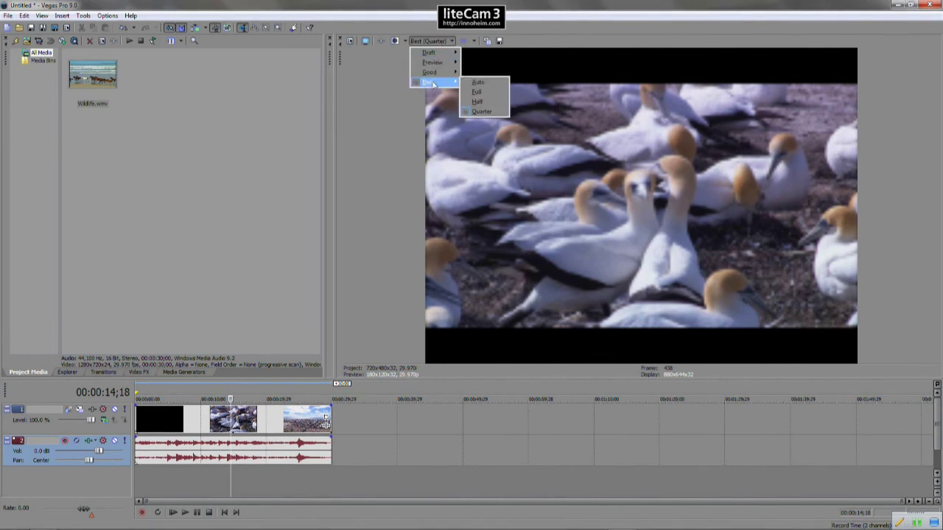
click(479, 103)
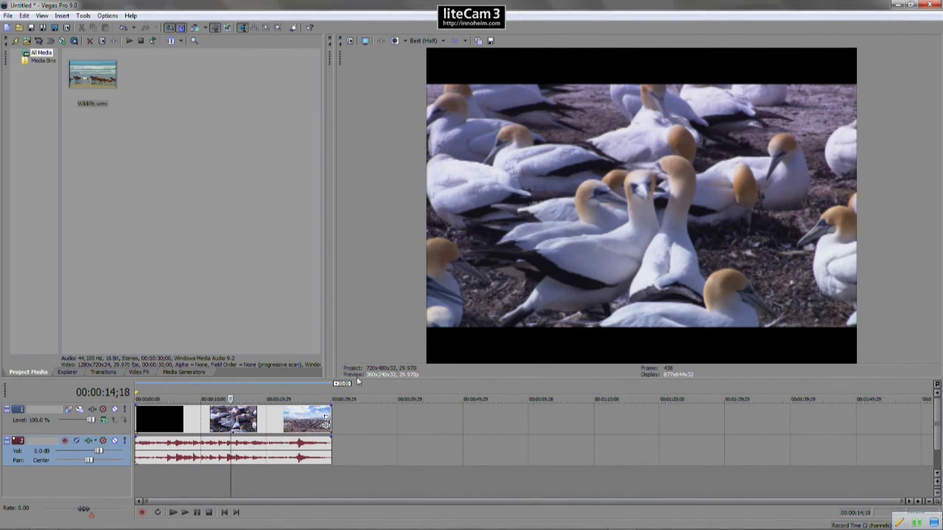
click(426, 41)
mouse_move(435, 82)
click(493, 91)
click(426, 40)
mouse_move(428, 82)
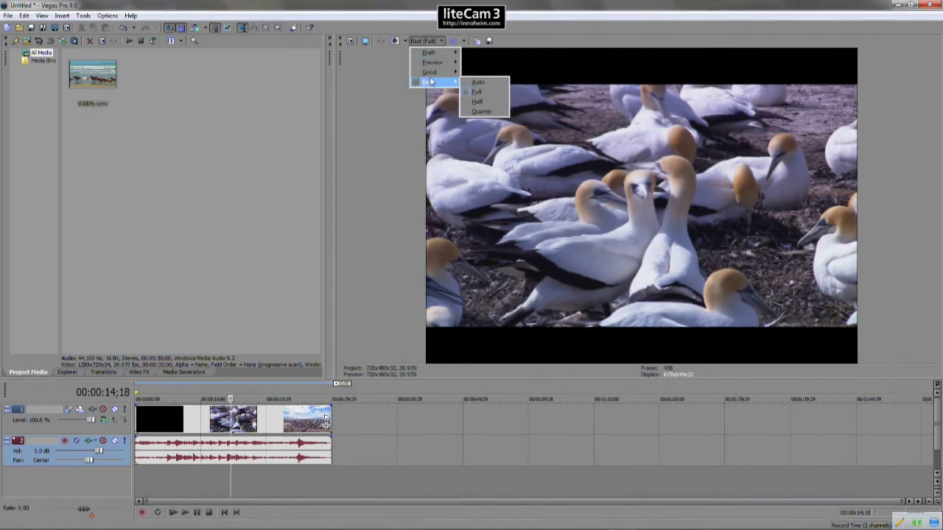
click(475, 99)
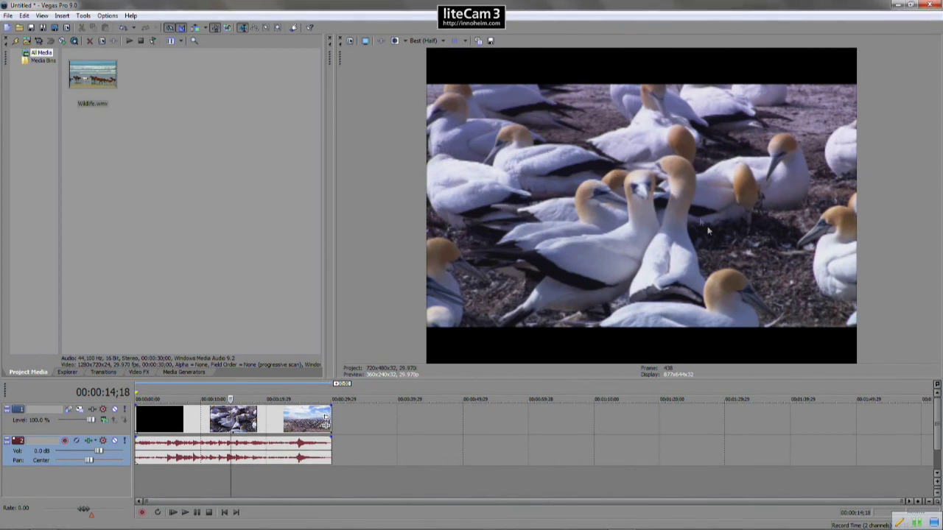
click(426, 41)
mouse_move(435, 82)
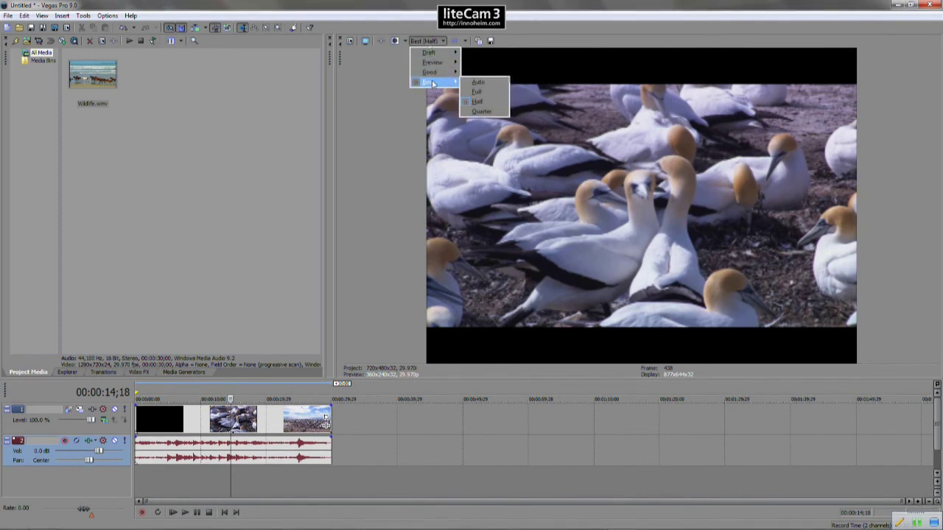
click(479, 113)
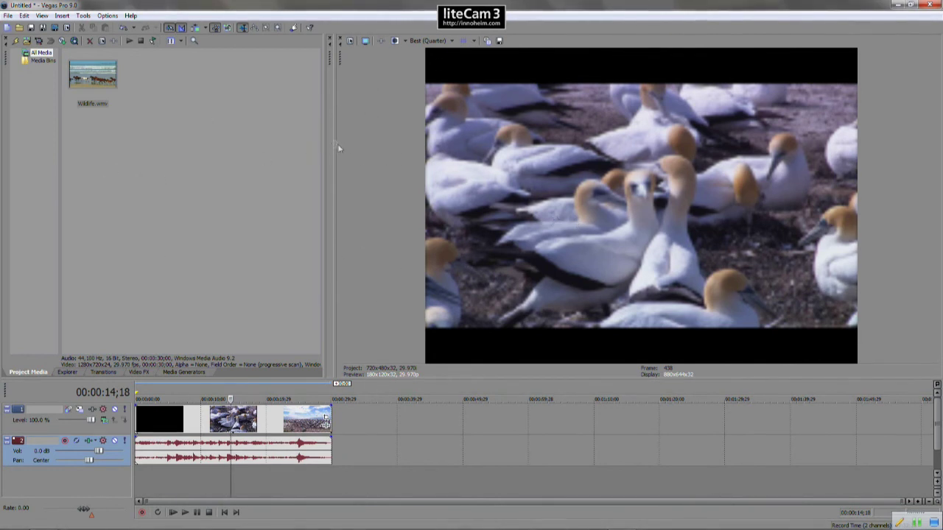
Collapse the Trimmer panel to widen the video preview, then open the Options menu.
drag(323, 140, 261, 144)
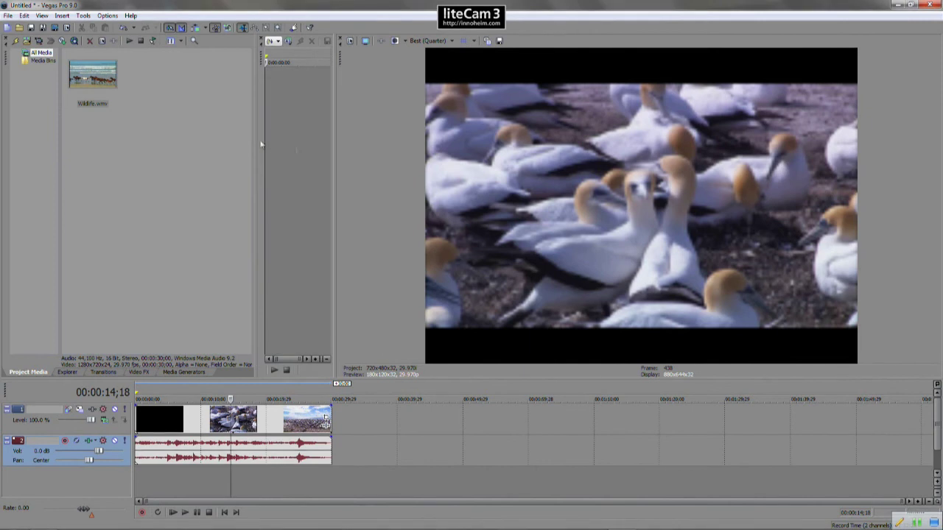
drag(335, 139, 267, 141)
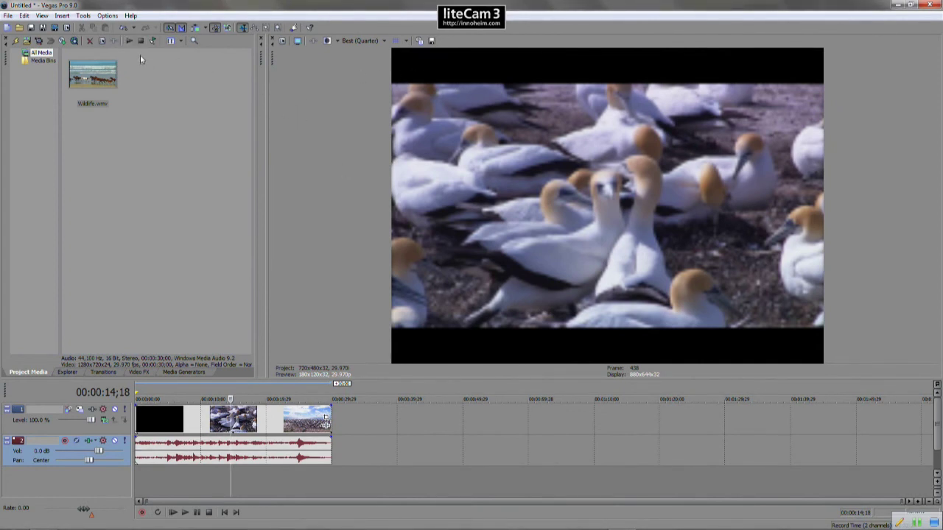
click(108, 16)
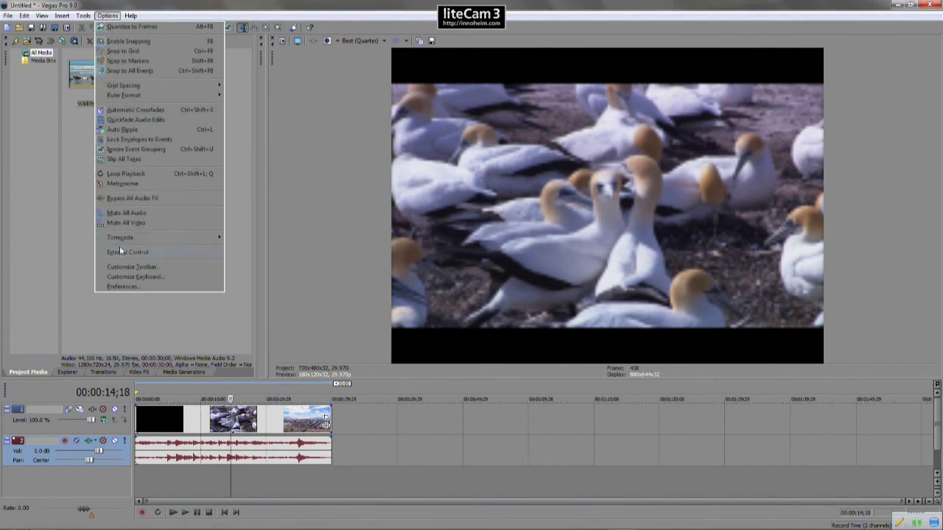
Open Preferences, shift the dialog left, and view the Video tab's RAM preview and threads.
click(120, 286)
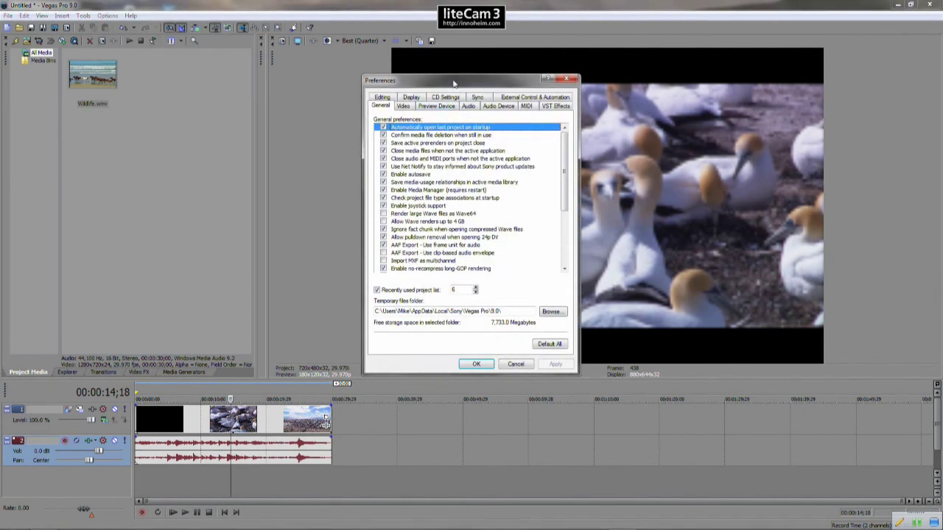
drag(453, 83, 377, 79)
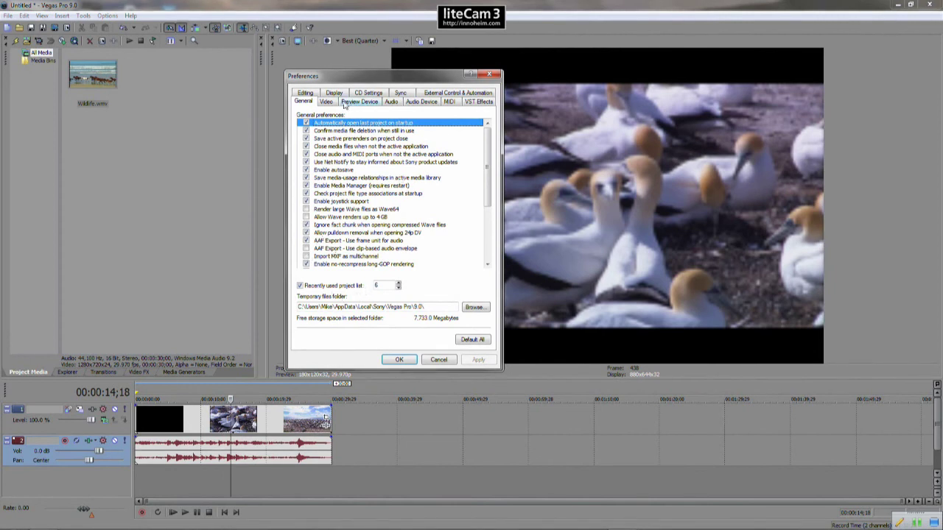
click(327, 103)
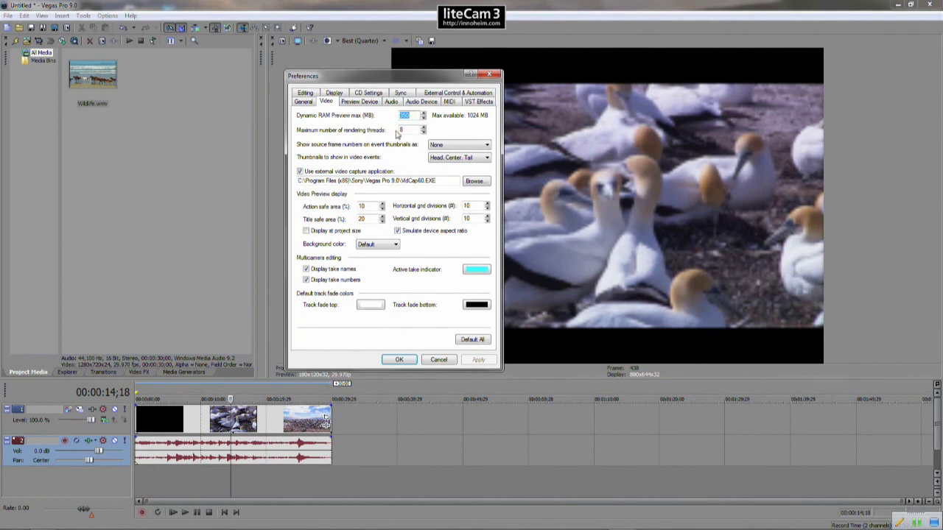
Return Maximum number of rendering threads to 8 using the spin arrows.
click(423, 133)
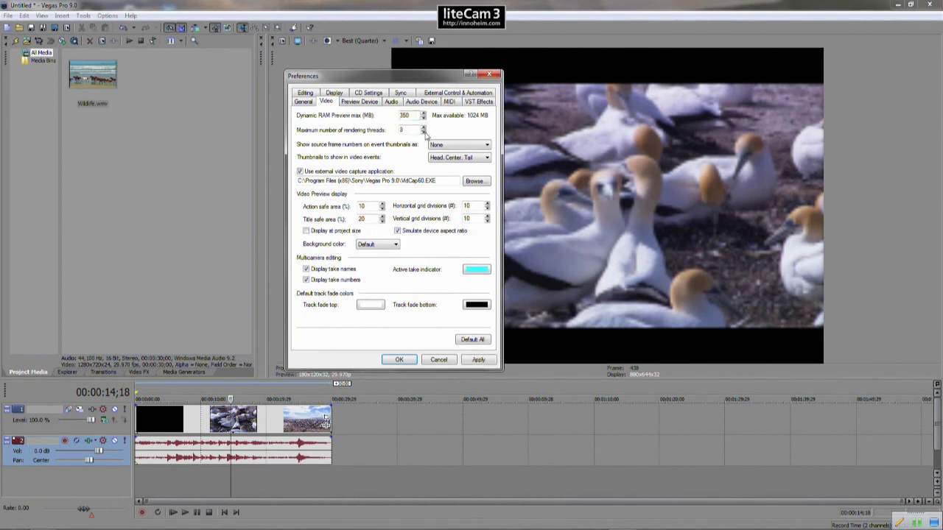
click(425, 134)
click(424, 129)
Cancel the Preferences dialog, discarding any changes.
click(439, 360)
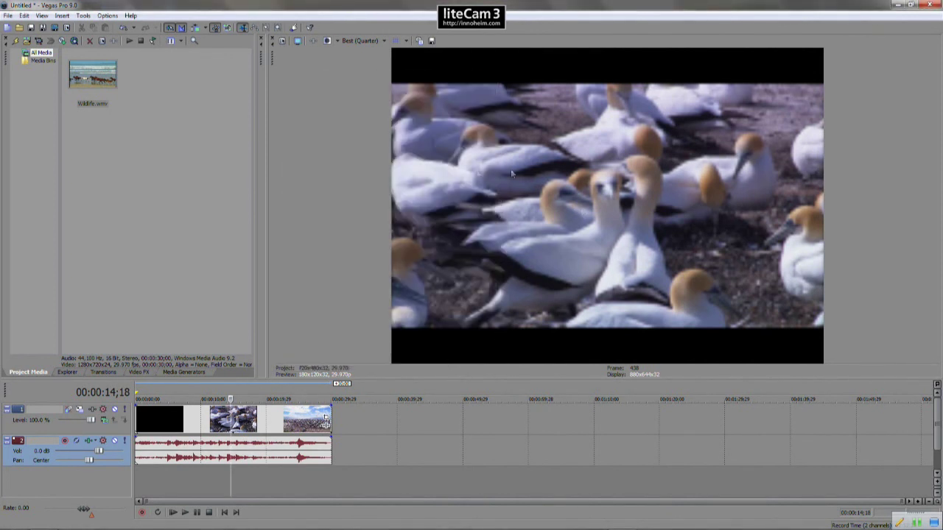
Change the preview quality from Best (Quarter) to Best (Full).
click(362, 40)
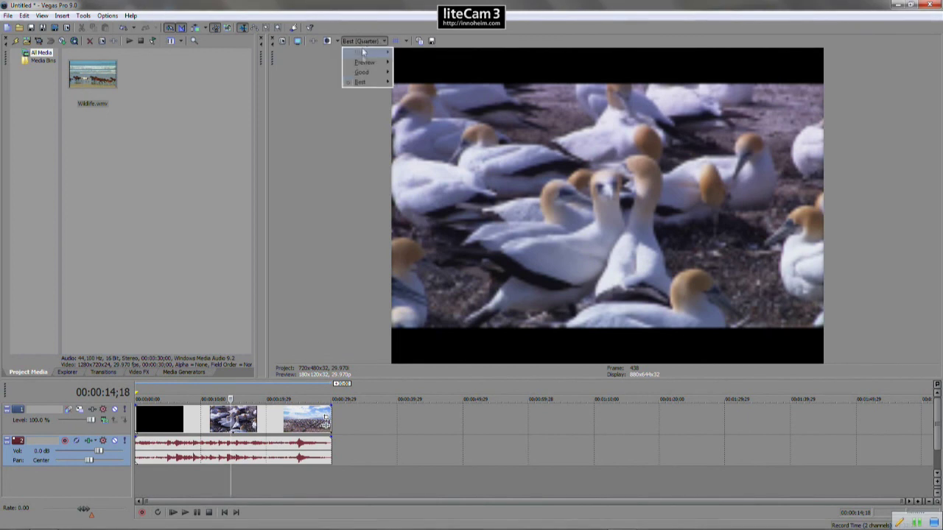
mouse_move(367, 85)
click(409, 82)
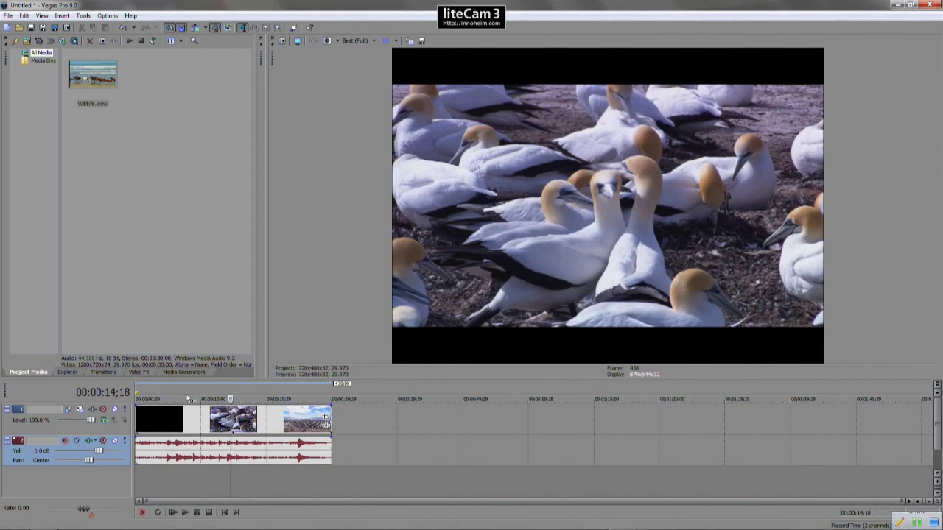
drag(260, 306, 260, 306)
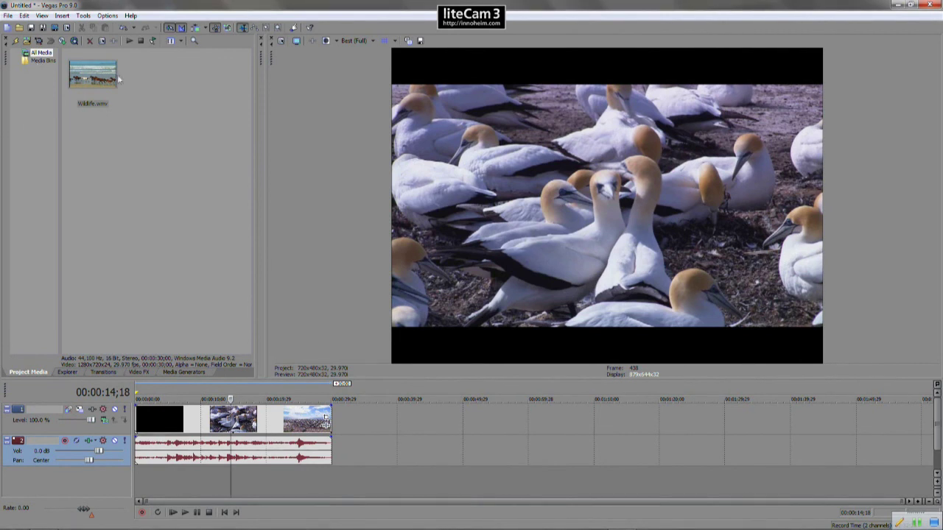
click(92, 76)
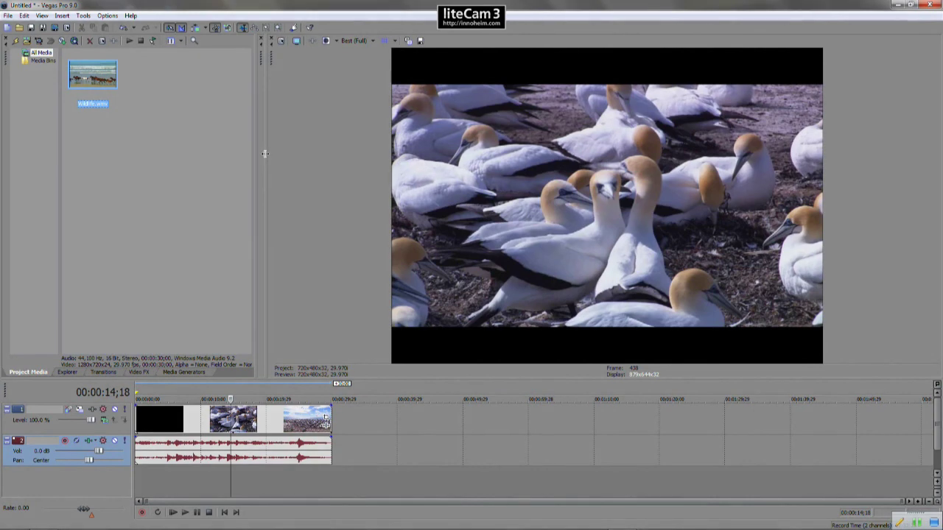
mouse_move(263, 157)
mouse_down()
mouse_move(319, 156)
mouse_move(263, 157)
mouse_up()
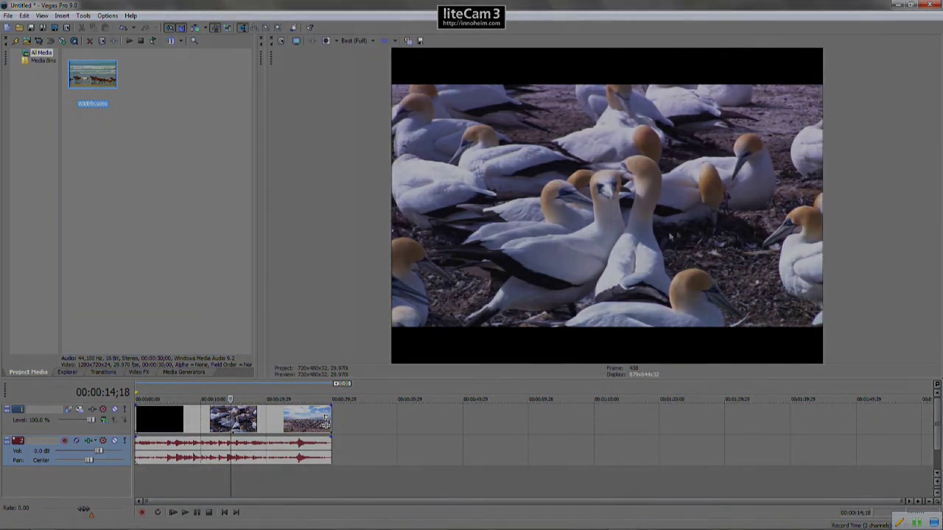